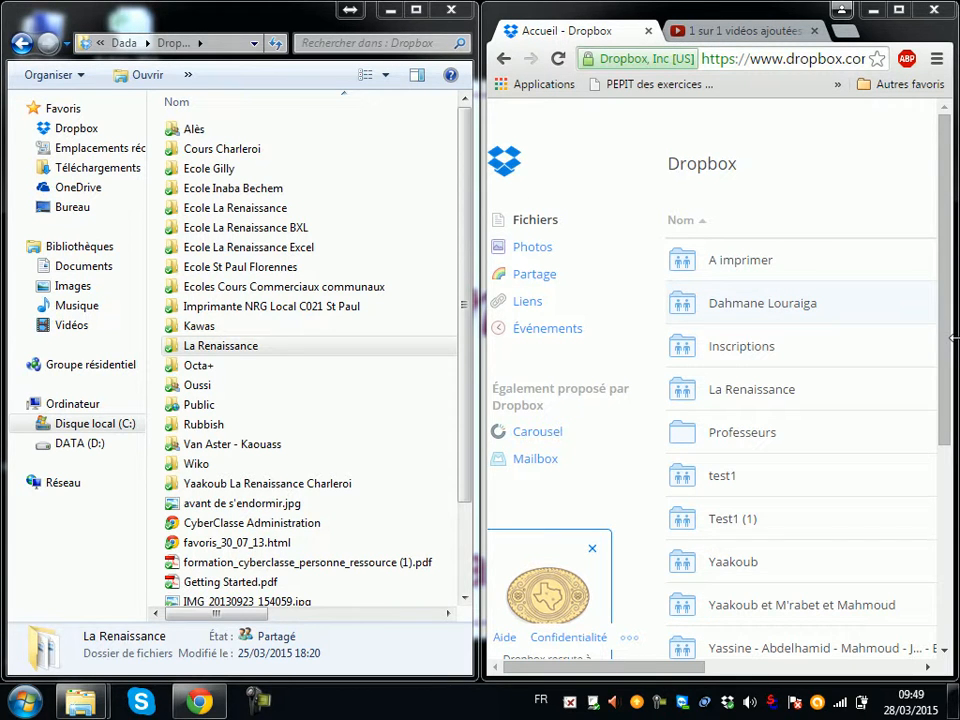
Open the local Dropbox folder from the Dropbox desktop client to view it, and close that extra folder window
drag(898, 25, 888, 25)
click(887, 18)
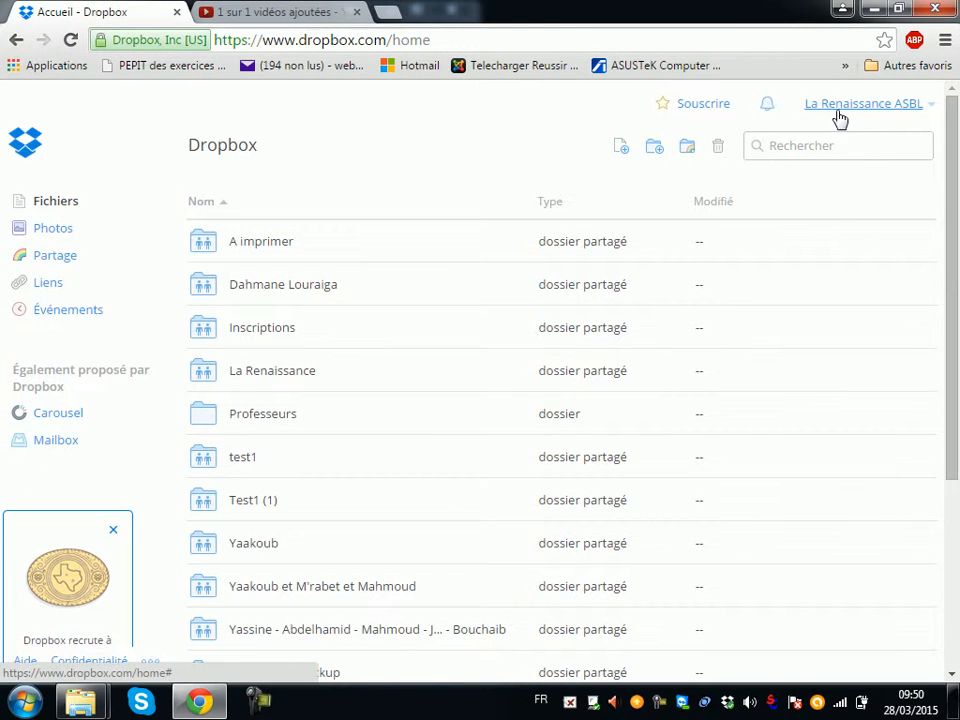
click(872, 12)
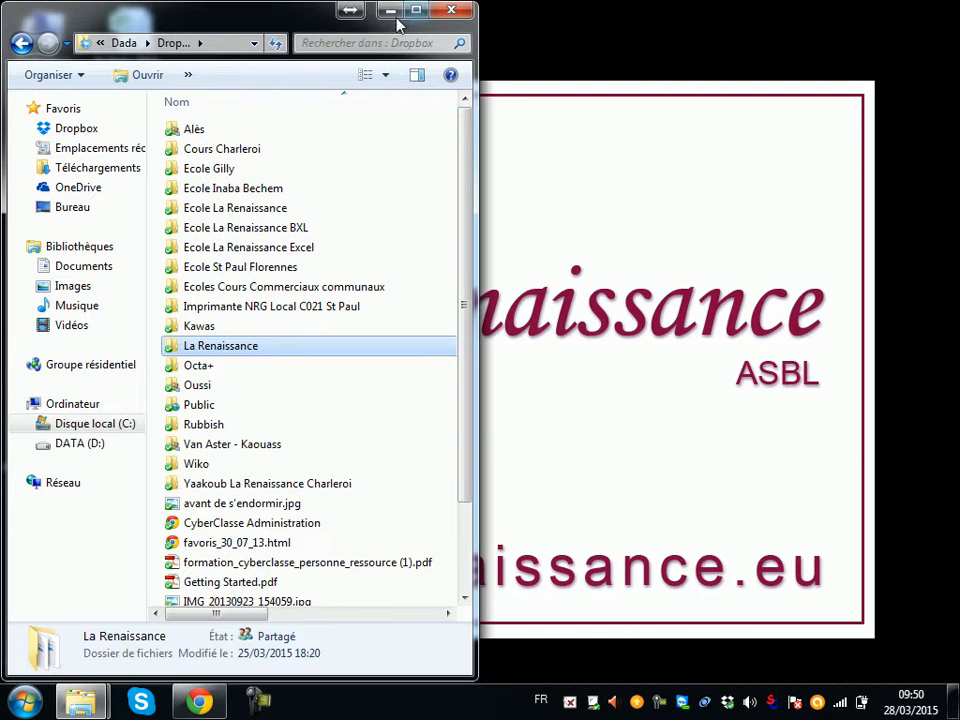
click(735, 700)
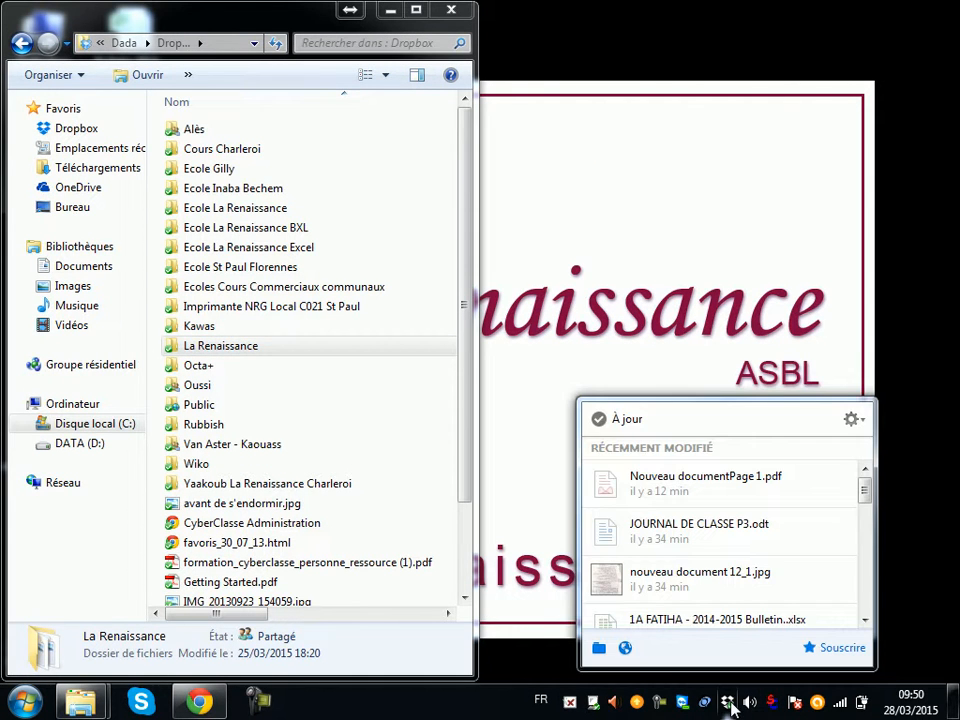
click(600, 646)
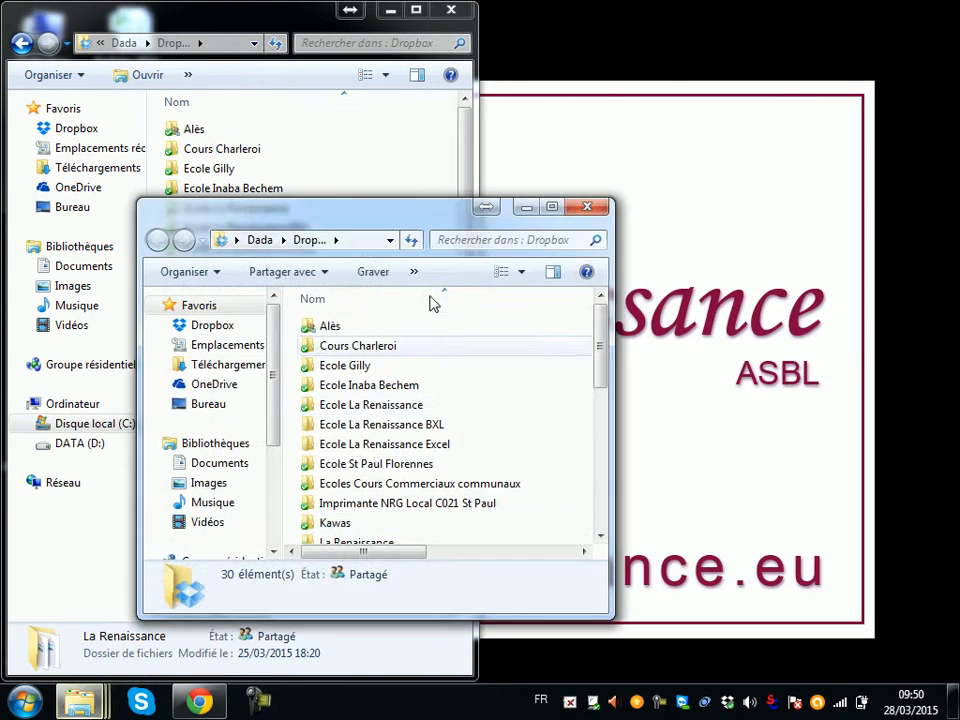
drag(420, 216, 484, 204)
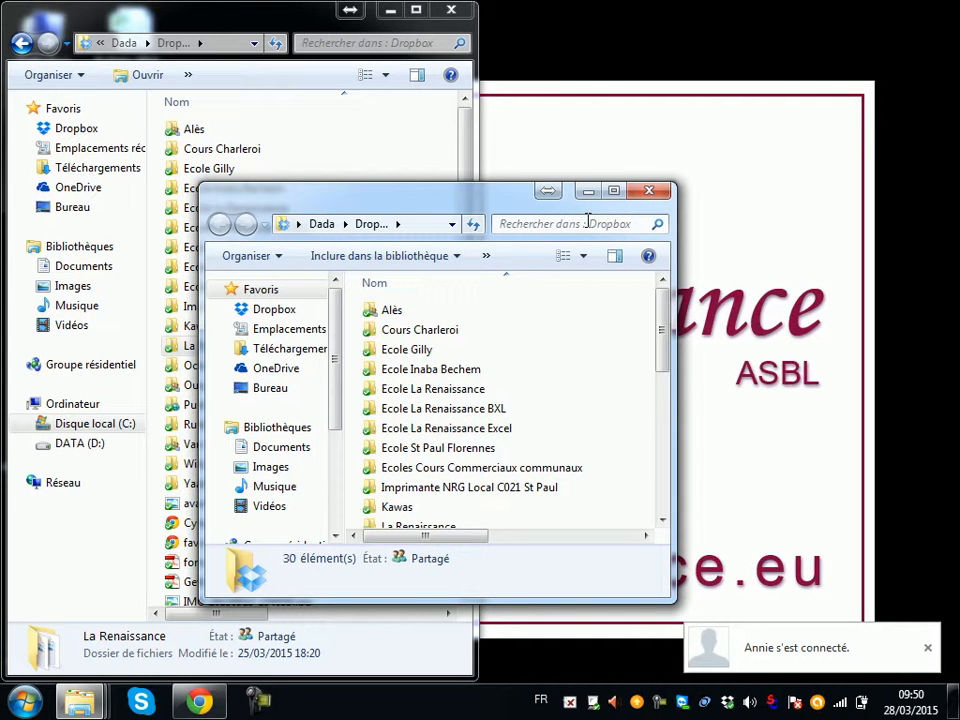
click(651, 191)
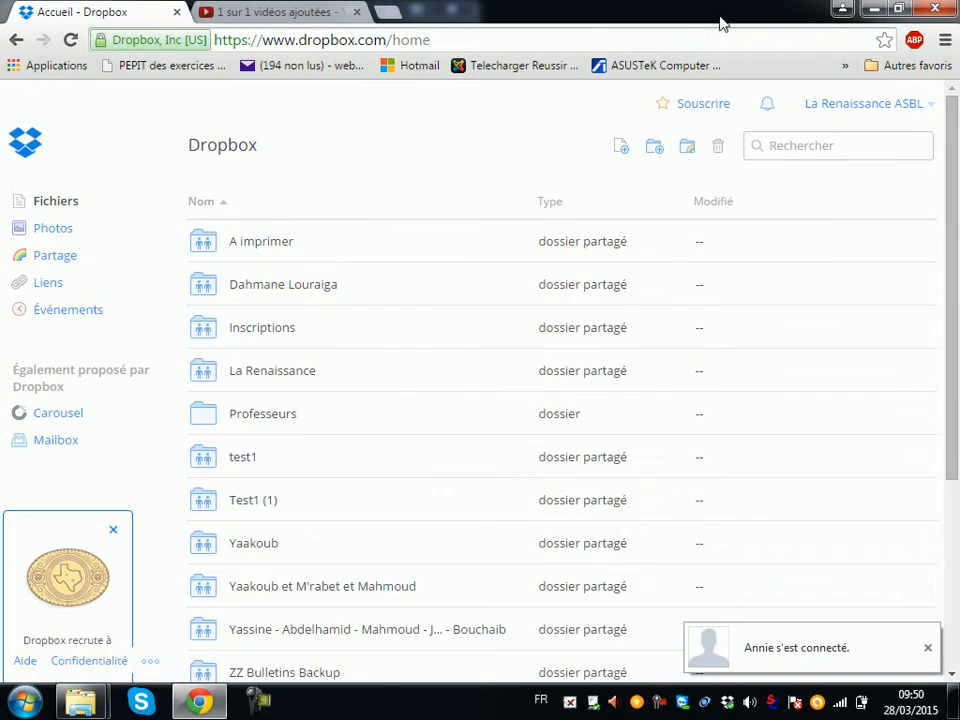
Place the Dropbox web page beside the local folder window and view the desktop client's recently modified files
drag(700, 12, 957, 107)
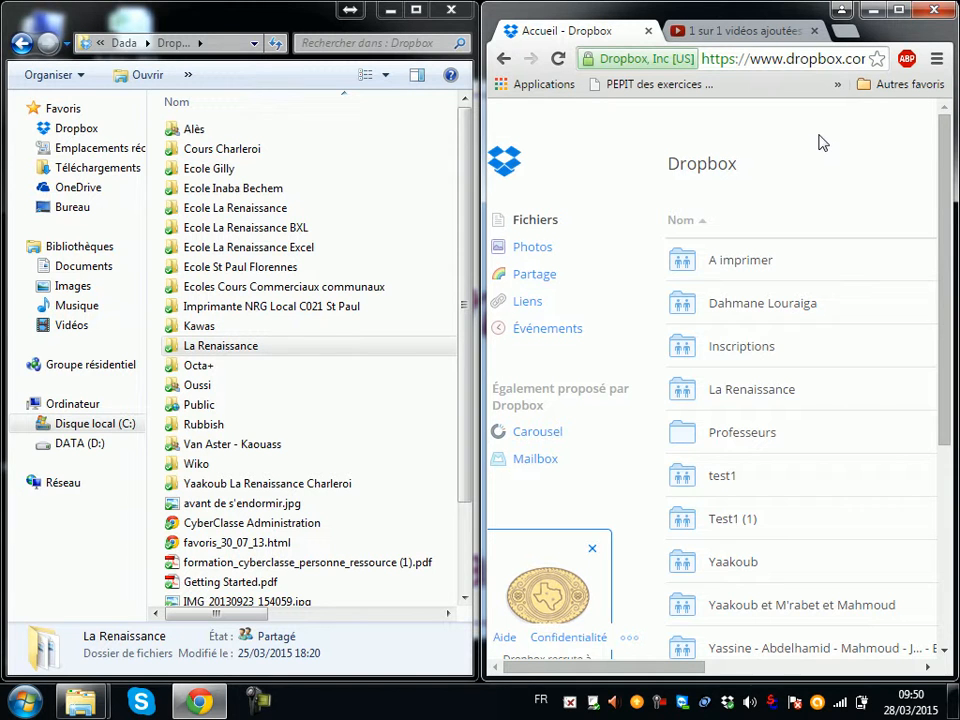
drag(911, 36, 904, 26)
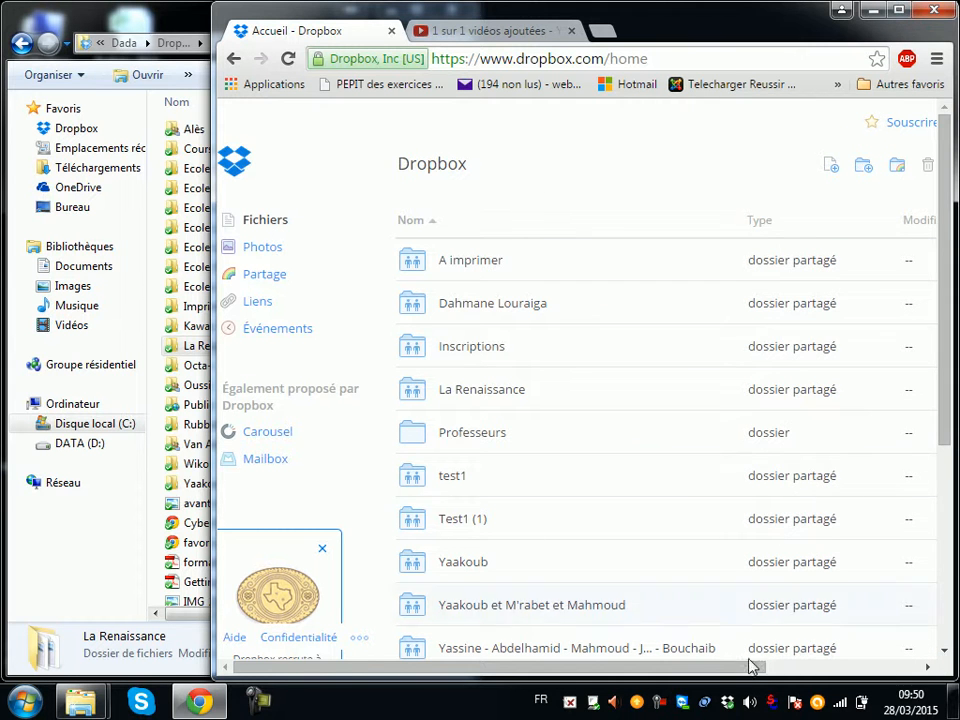
click(728, 703)
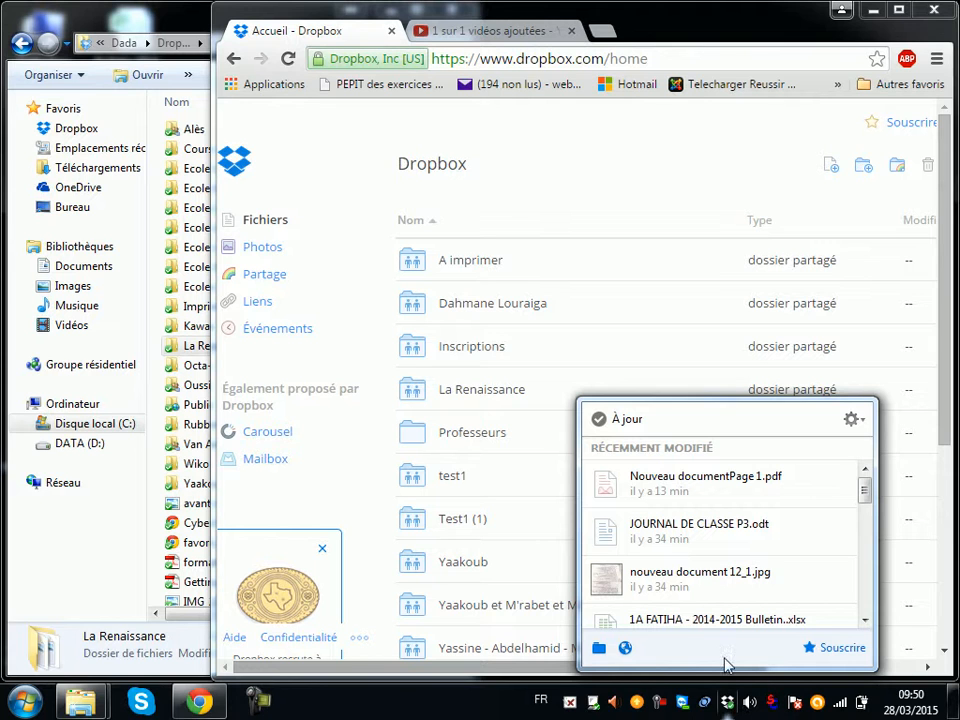
mouse_move(682, 493)
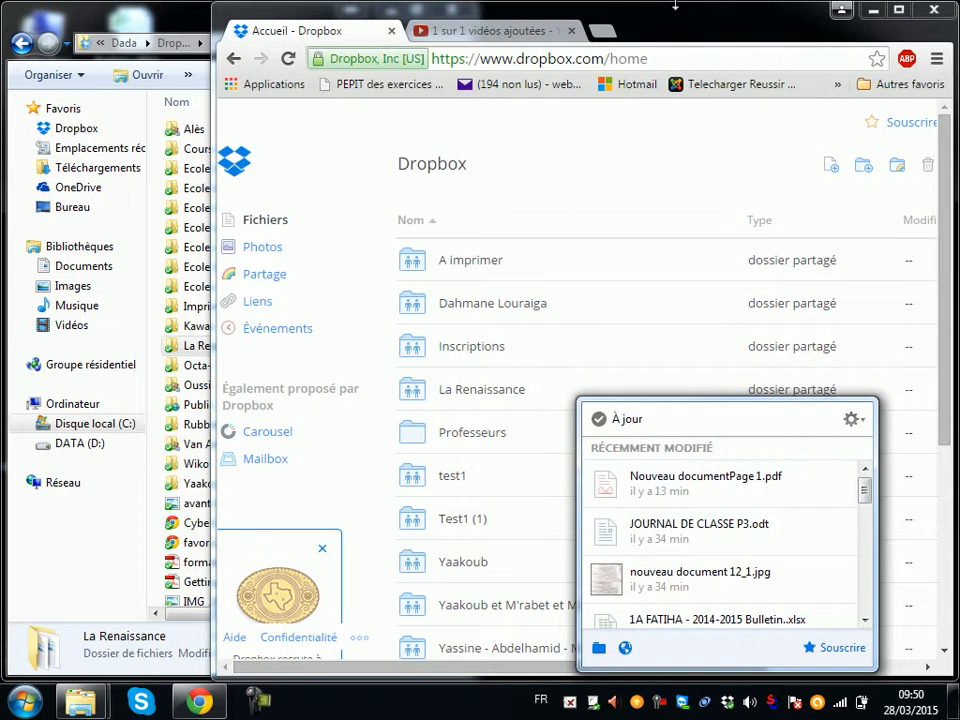
View the web account's details and storage usage, with the Dropbox page enlarged to full screen
click(898, 8)
click(898, 8)
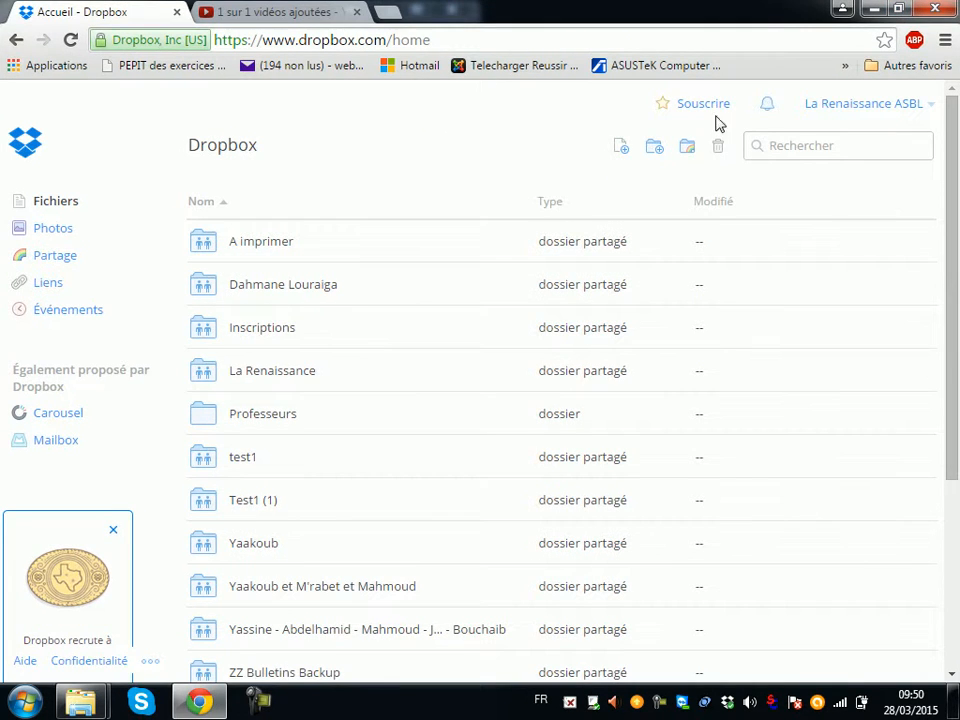
click(905, 110)
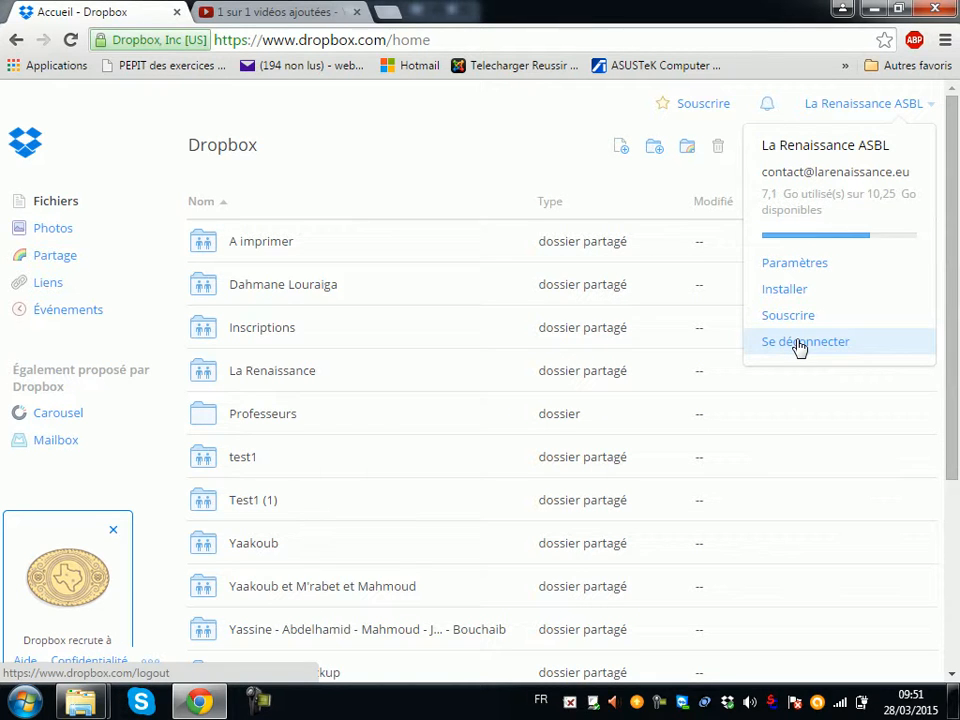
click(900, 9)
key(super+Right)
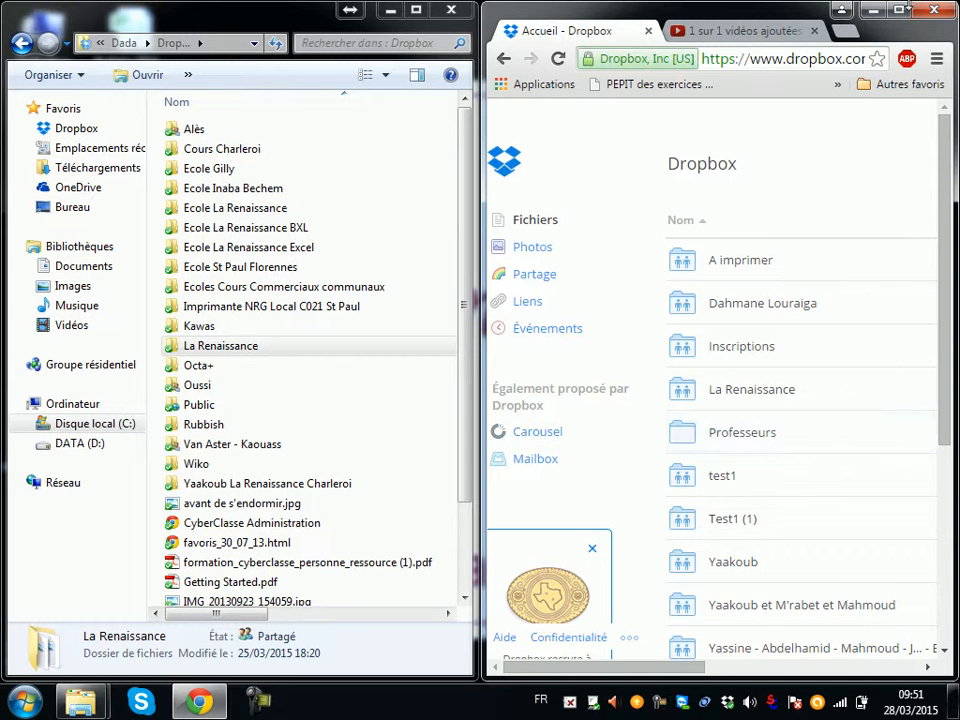
click(899, 16)
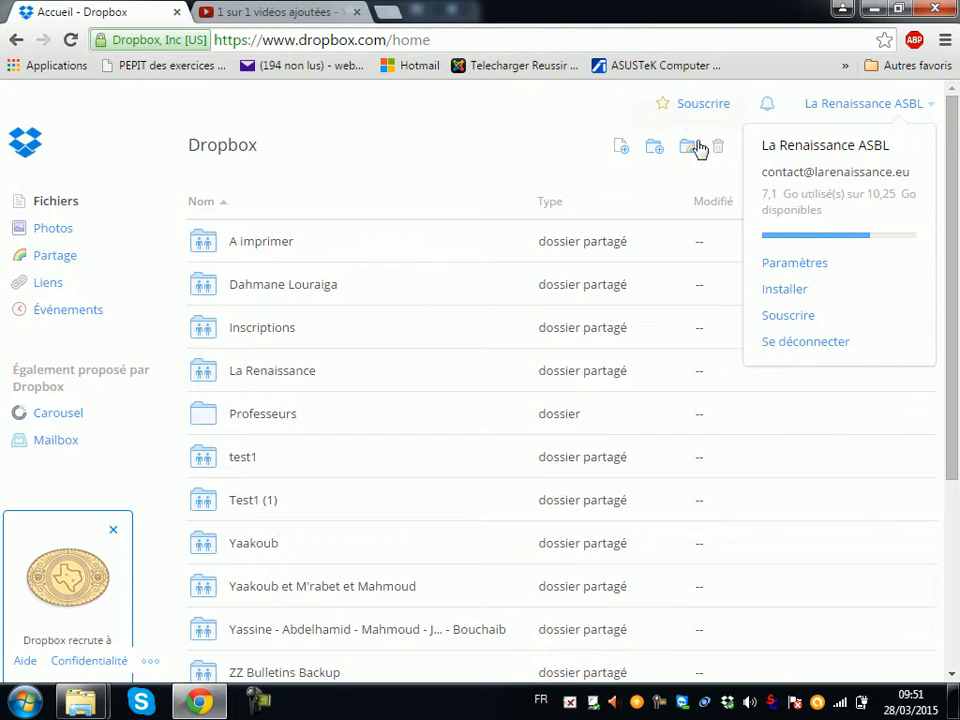
Create a new folder named "test de partage" in the web Dropbox
click(657, 148)
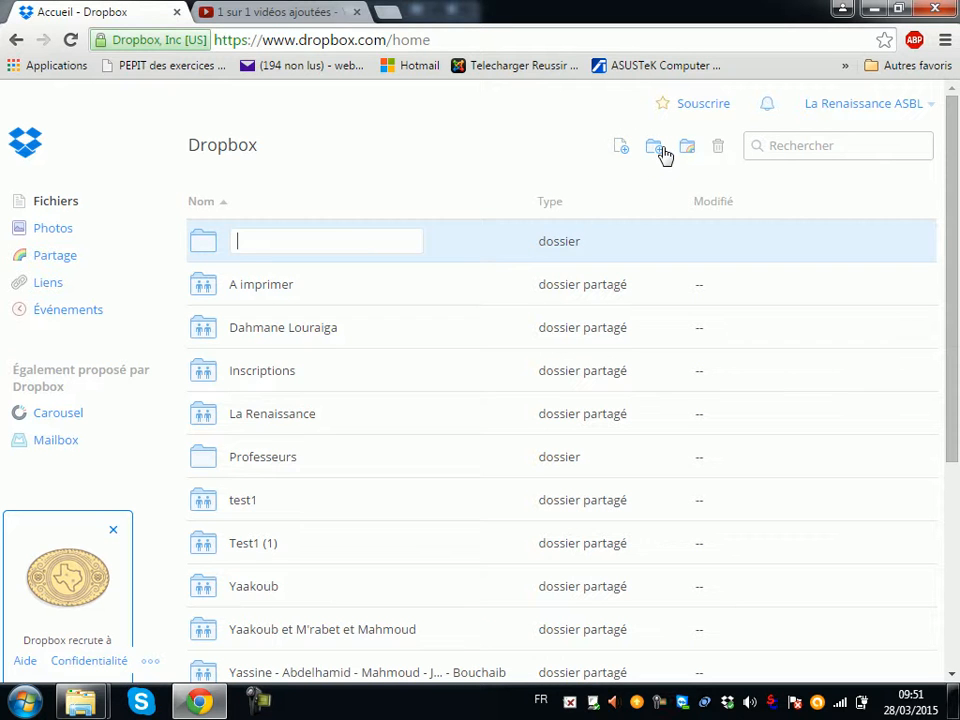
text(te)
text(de partage)
key(Return)
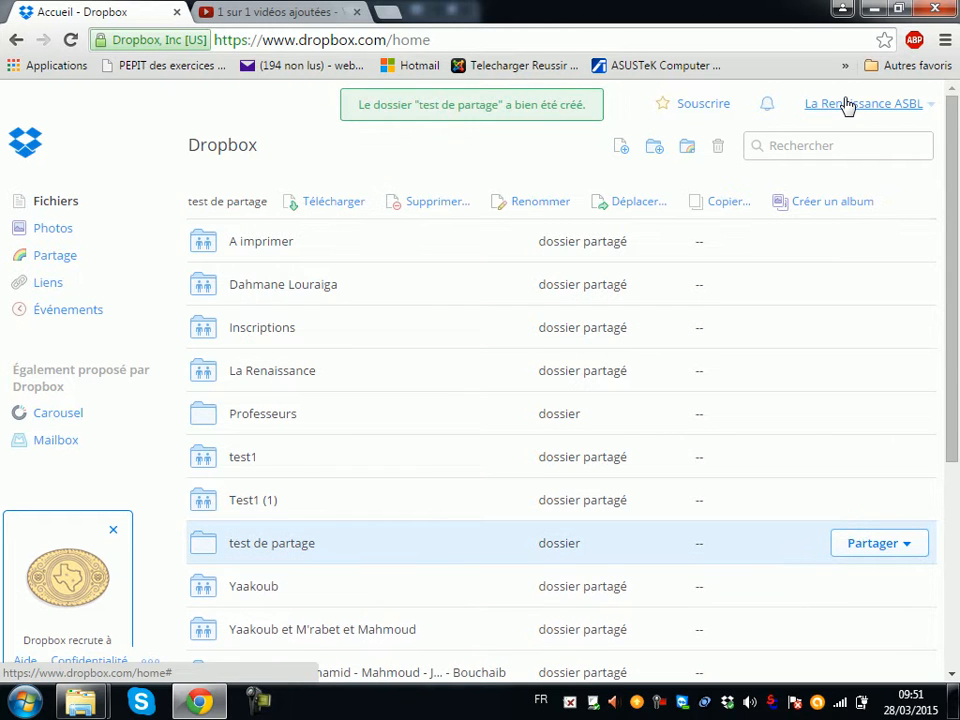
Start inviting colleagues to collaborate on "test de partage", keep editors' member management allowed, and add the first contact matching "prof"
right_click(305, 547)
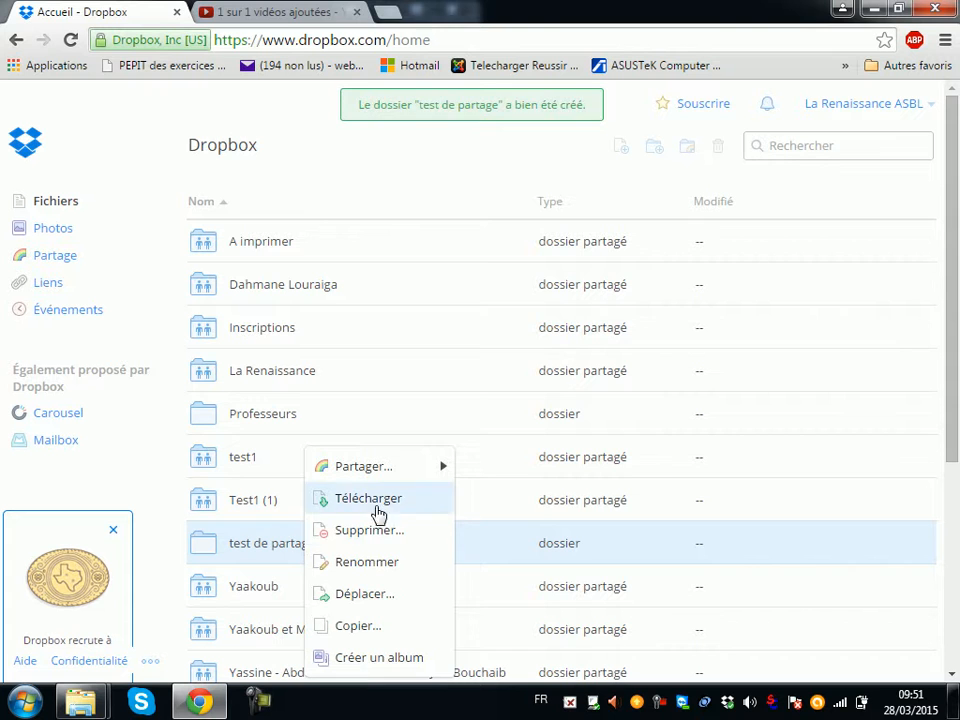
mouse_move(388, 476)
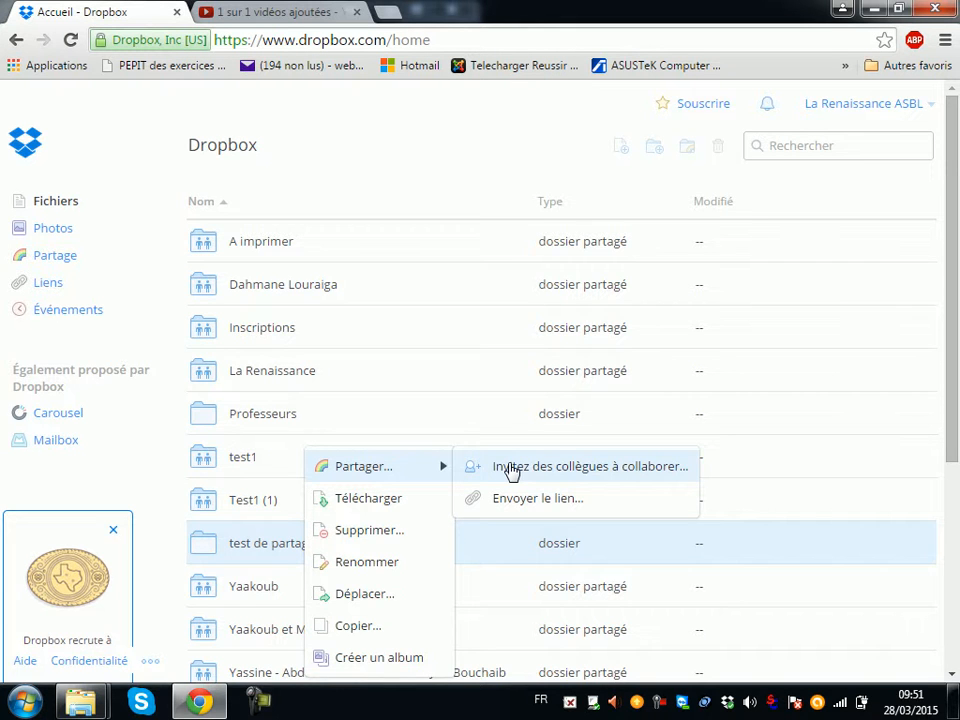
click(511, 470)
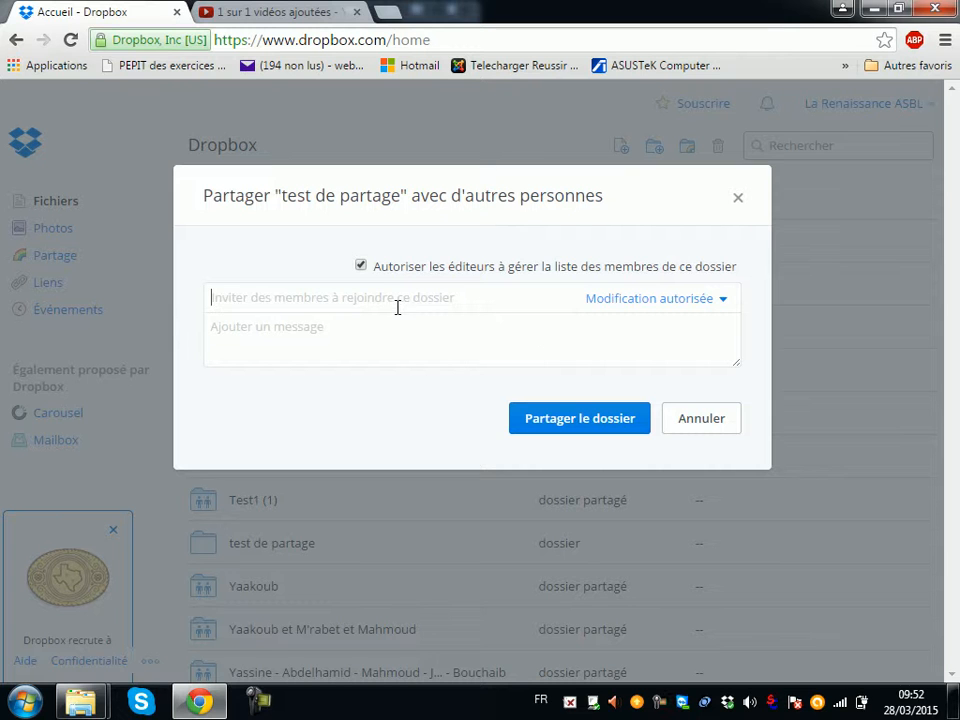
click(361, 265)
click(361, 265)
click(376, 291)
text(prof)
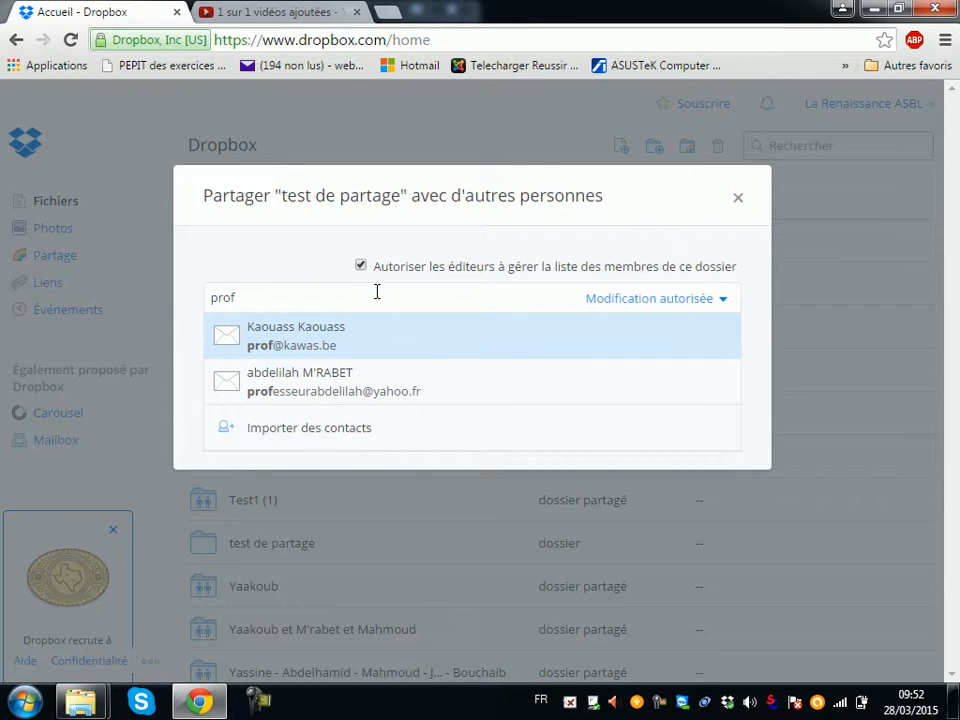
click(336, 352)
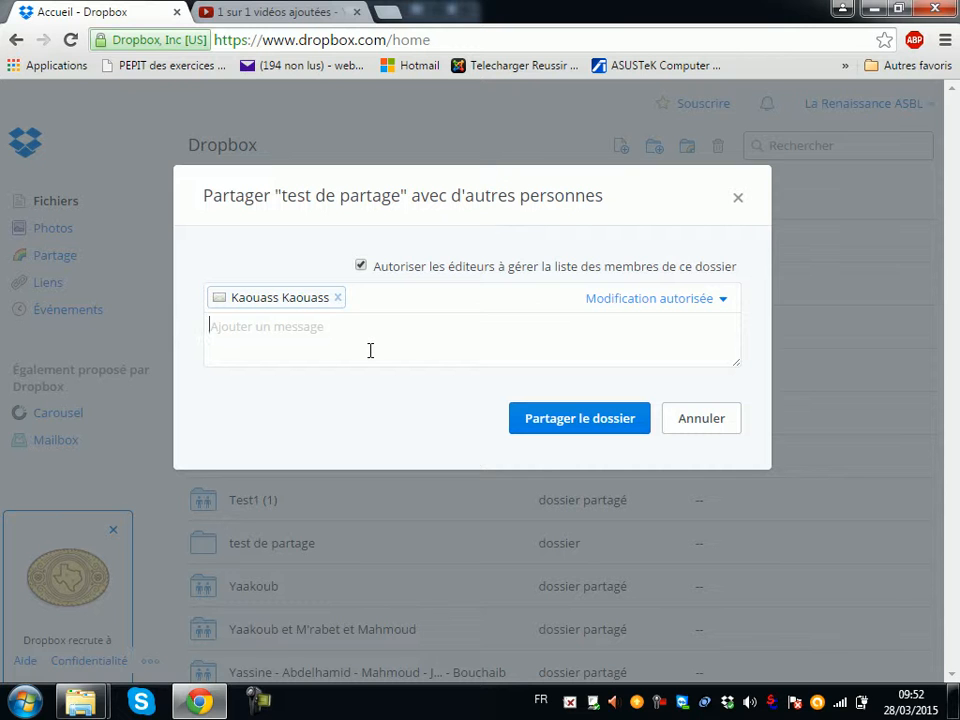
Add the message "test pour des lecons" with a second line "fgkjfkj" and share the folder
text(test)
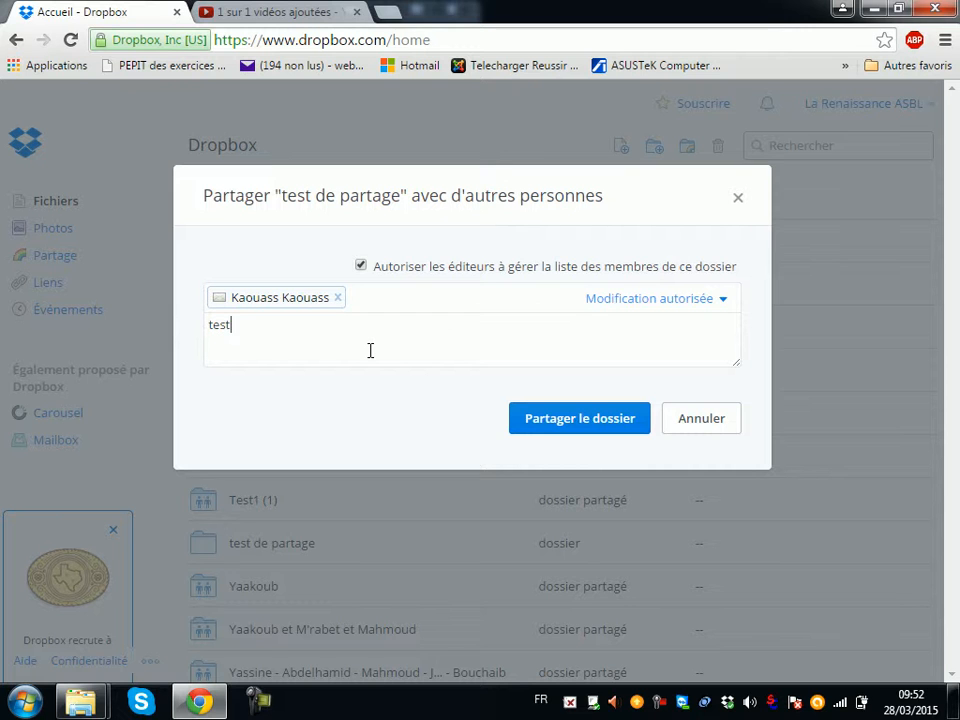
text( pour tes)
key(BackSpace)
key(BackSpace)
text(des lecons)
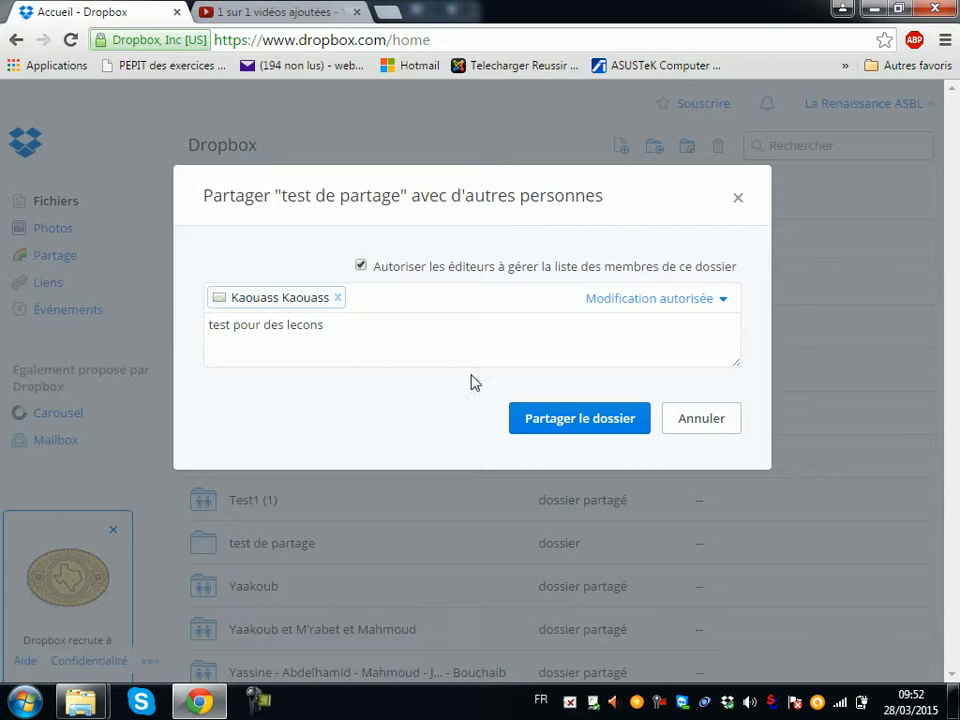
key(Return)
text(fgkjfkj)
click(577, 414)
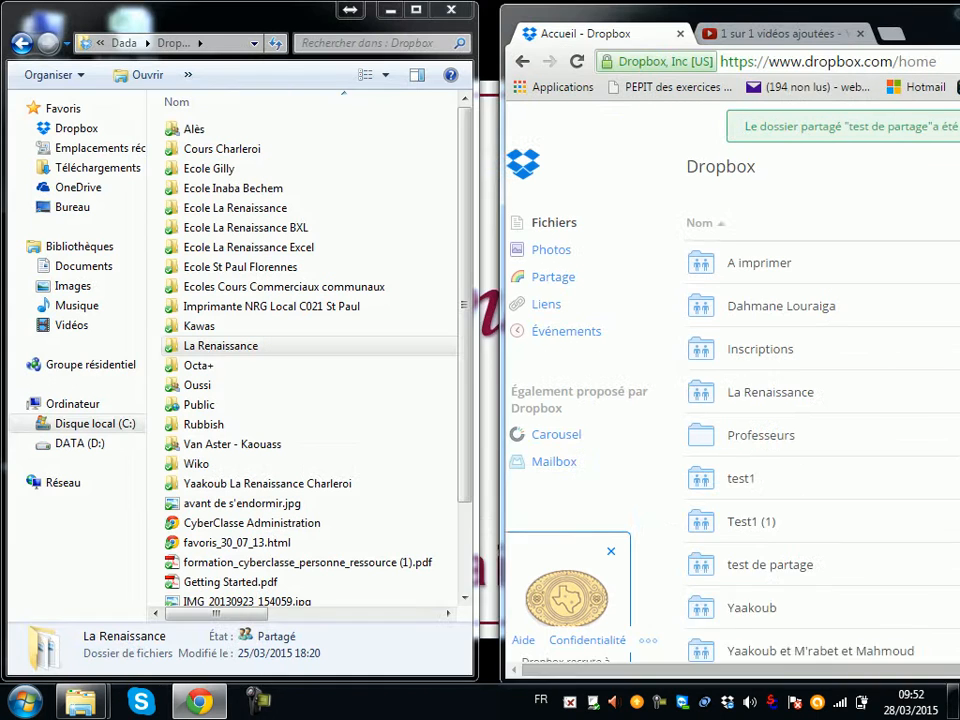
Review the pending invitation to "test de partage" in the Dropbox desktop client, with the web page beside the local folder
key(super+Right)
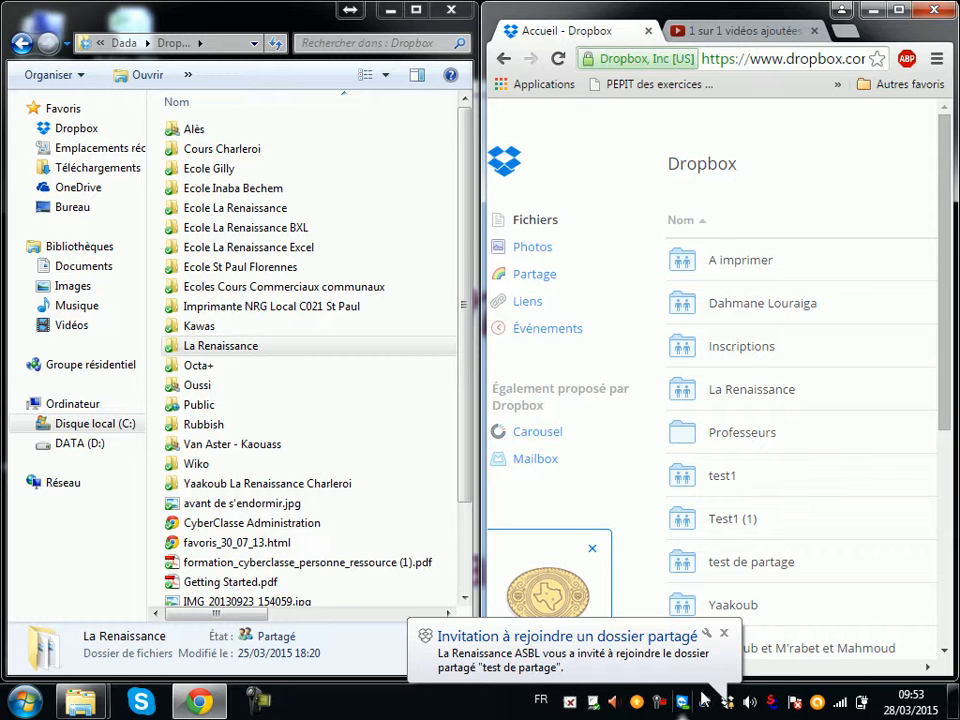
click(728, 706)
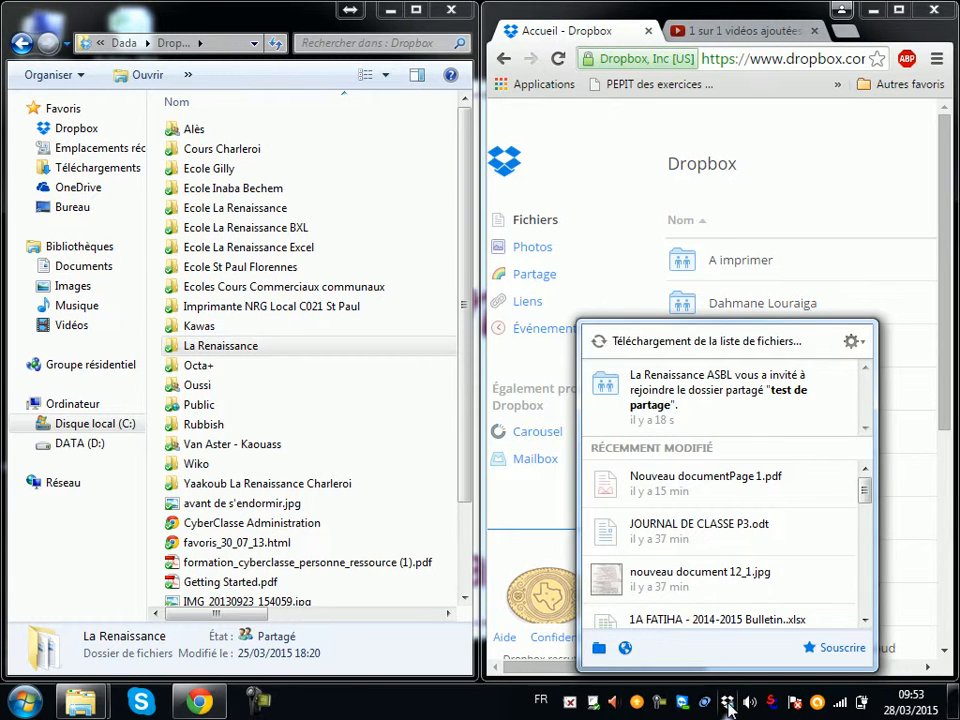
mouse_move(703, 392)
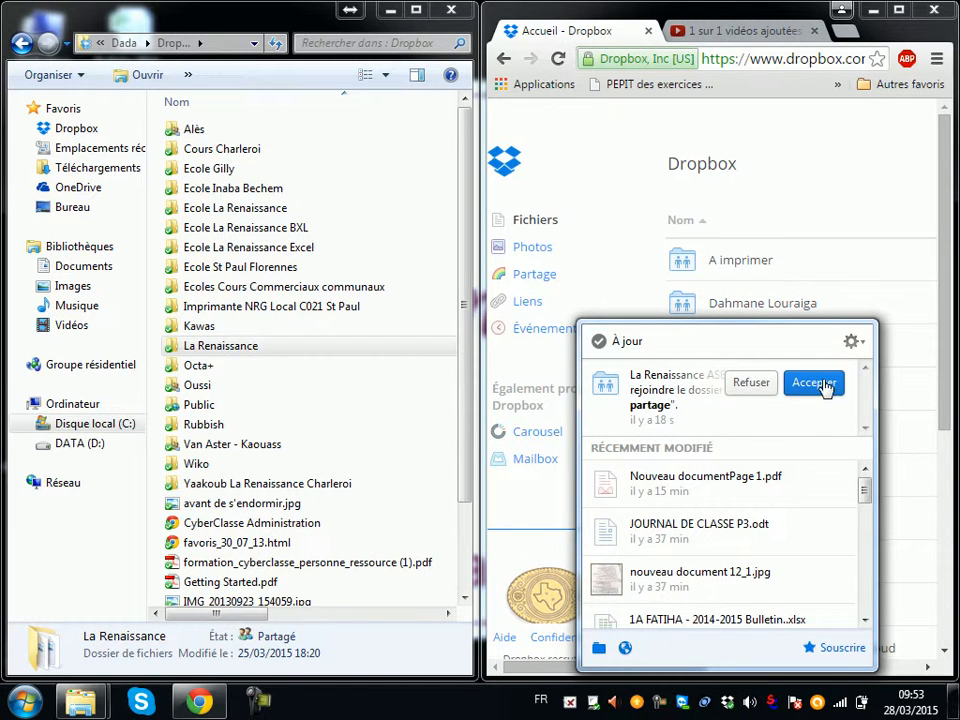
click(818, 383)
double_click(665, 12)
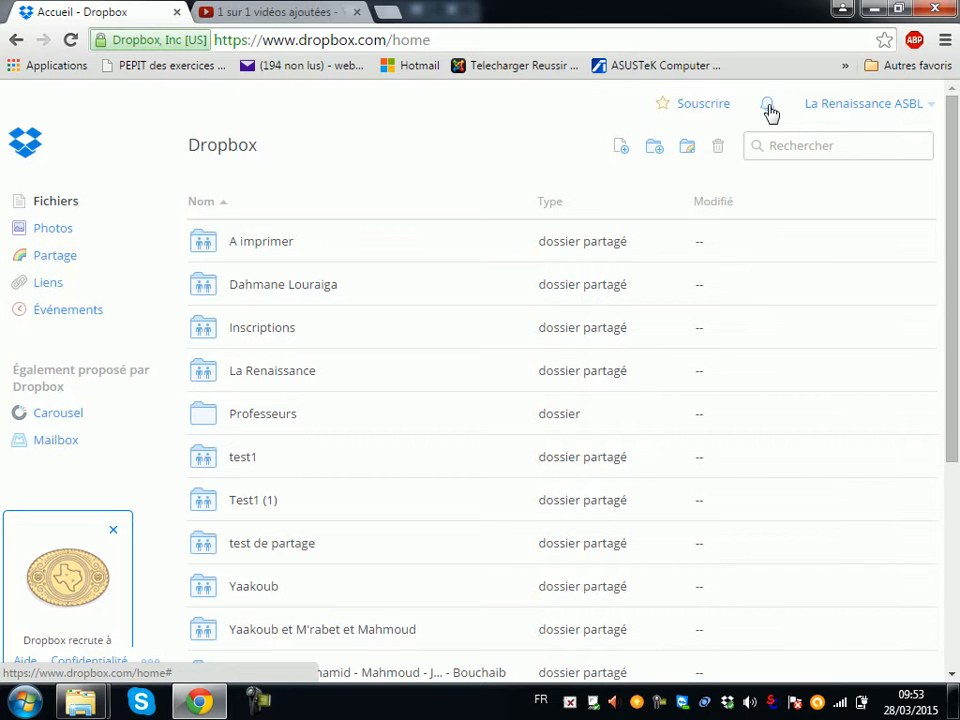
Accept the "test de partage" invitation in the desktop client and place the web page beside the local folder window
click(727, 702)
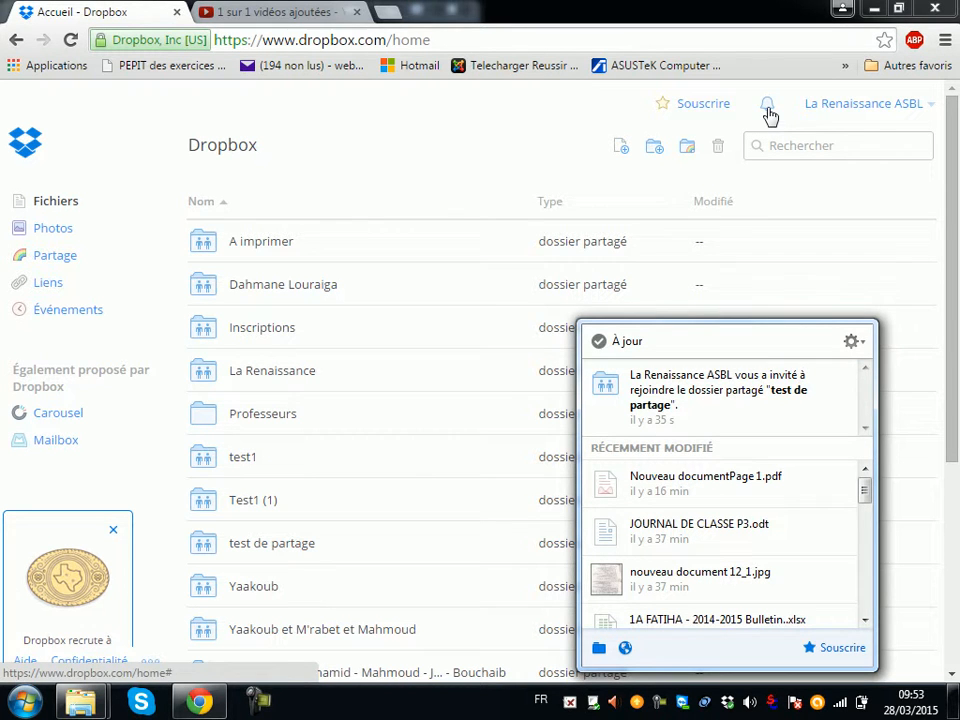
mouse_move(750, 407)
click(823, 392)
click(898, 9)
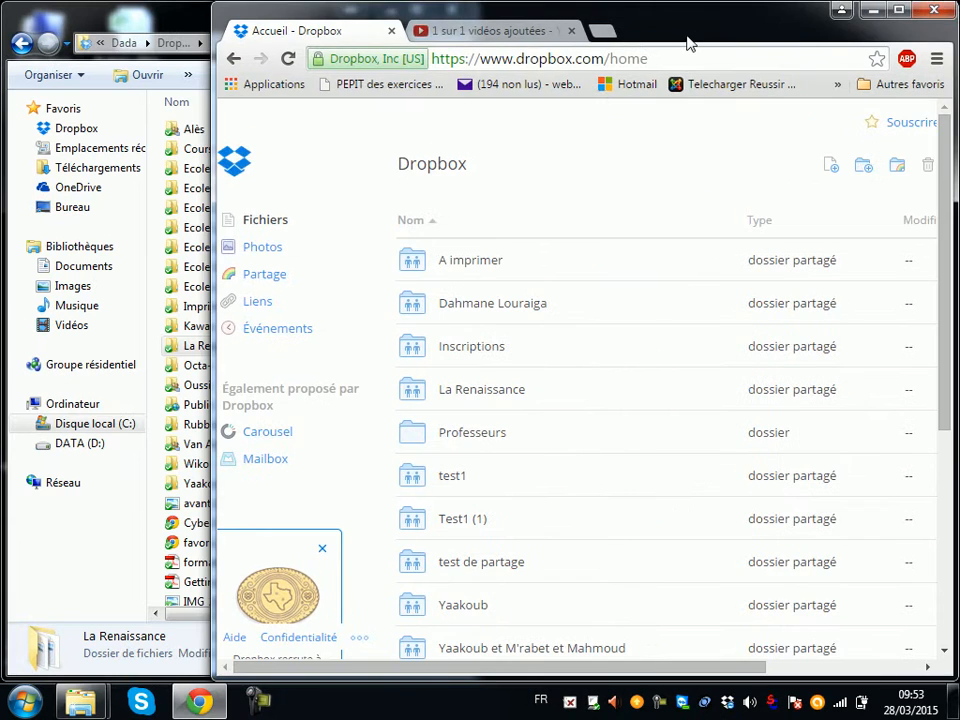
drag(700, 45, 958, 60)
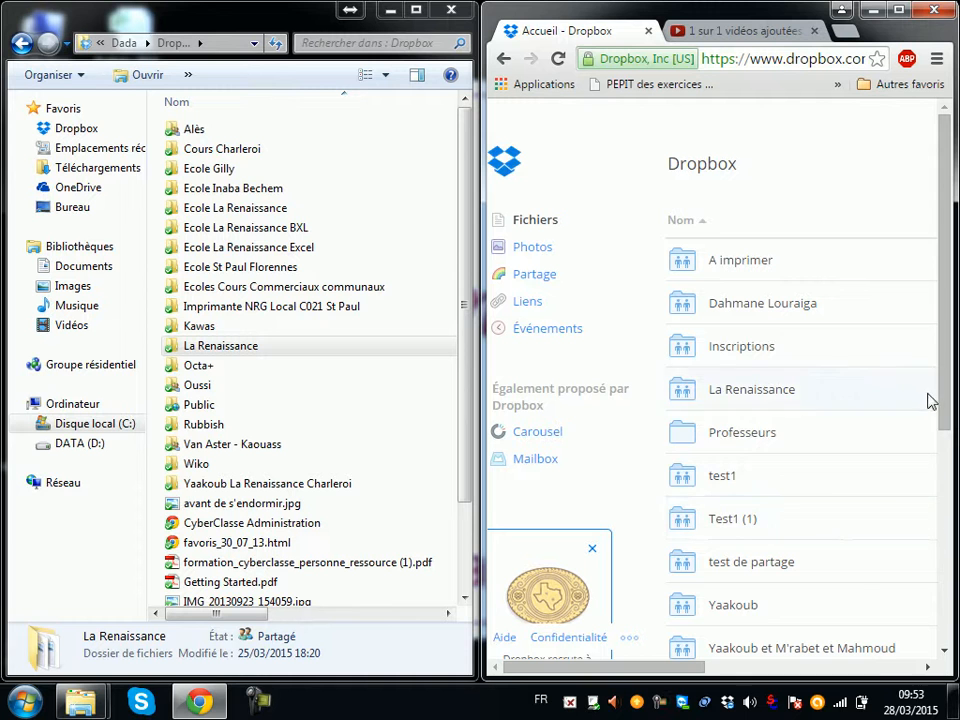
Open the synced "test de partage" folder, view it within the parent Dropbox folder full screen, and close that window
drag(951, 418, 953, 575)
click(583, 651)
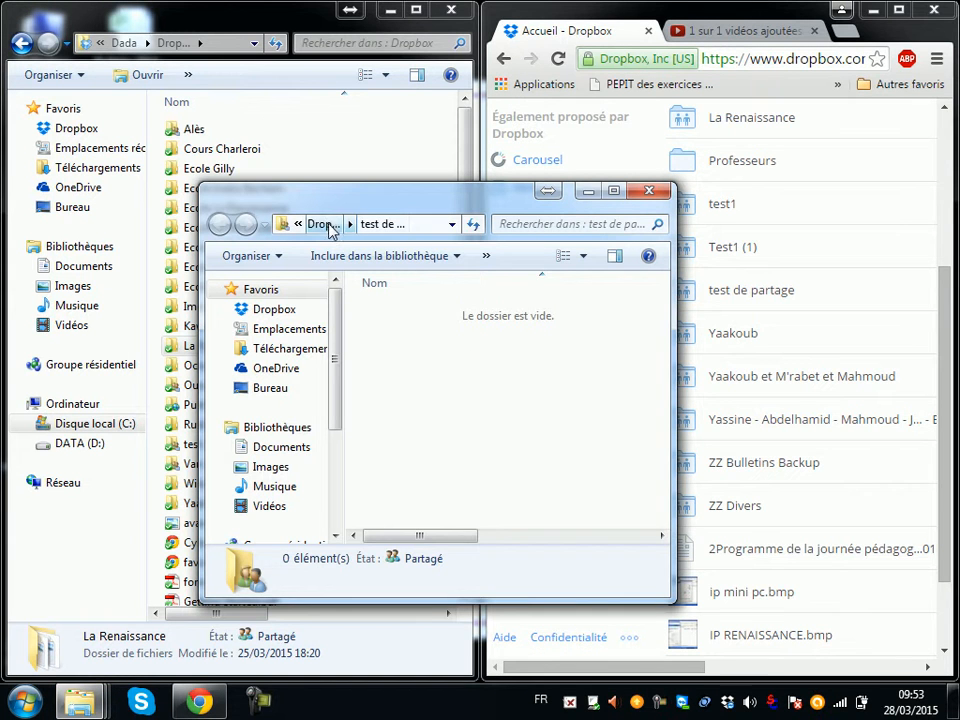
click(322, 224)
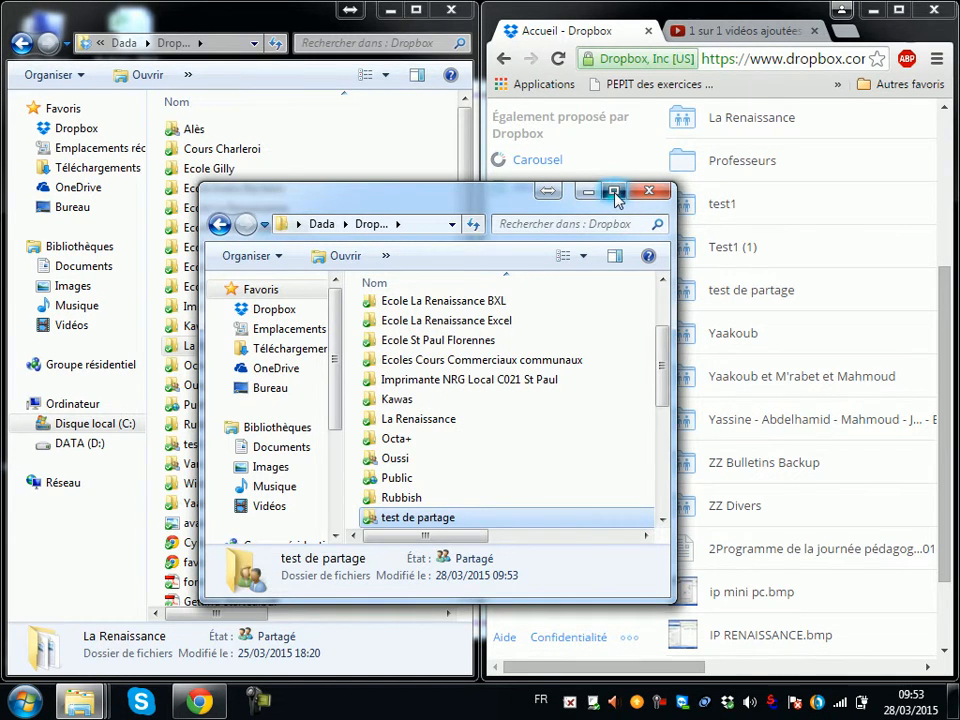
click(616, 196)
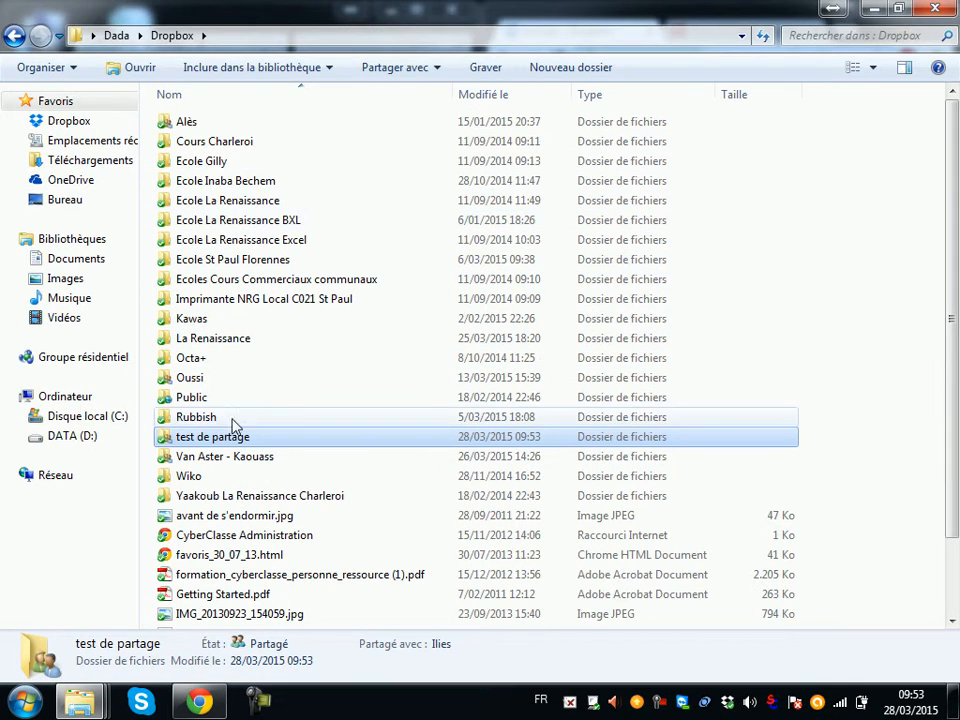
click(936, 9)
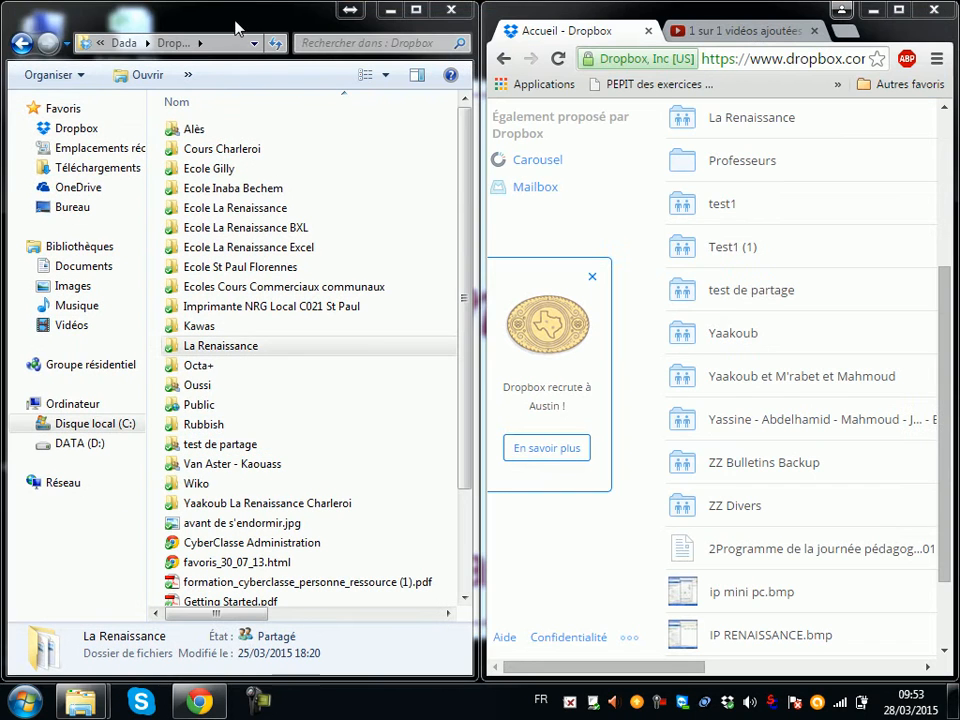
Open the "test de partage" folder in both the local Dropbox window and the Dropbox web page
click(234, 445)
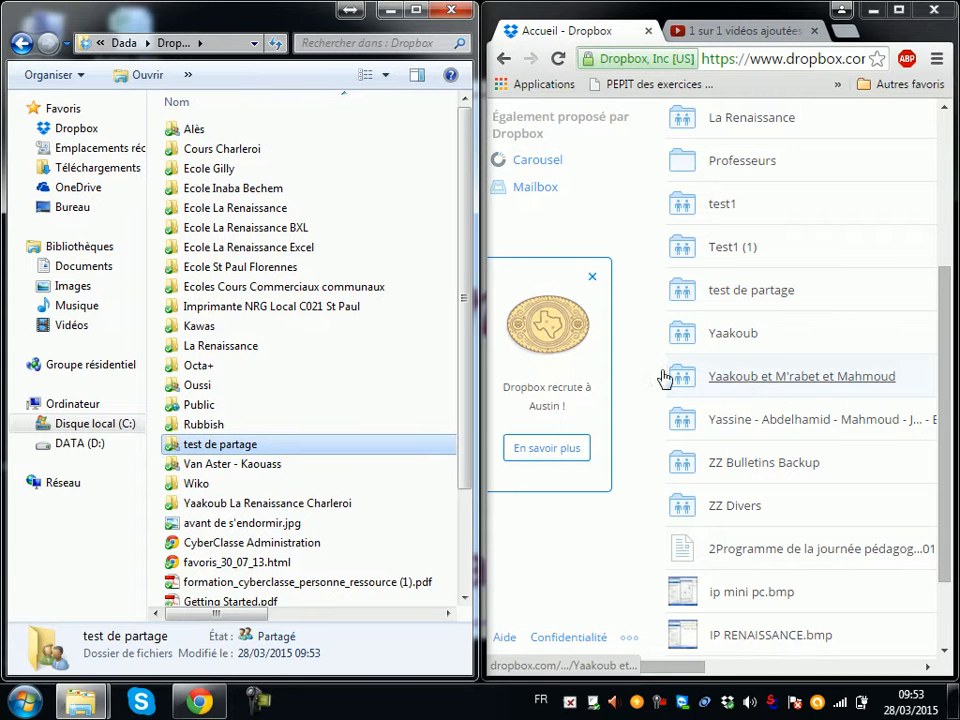
double_click(270, 448)
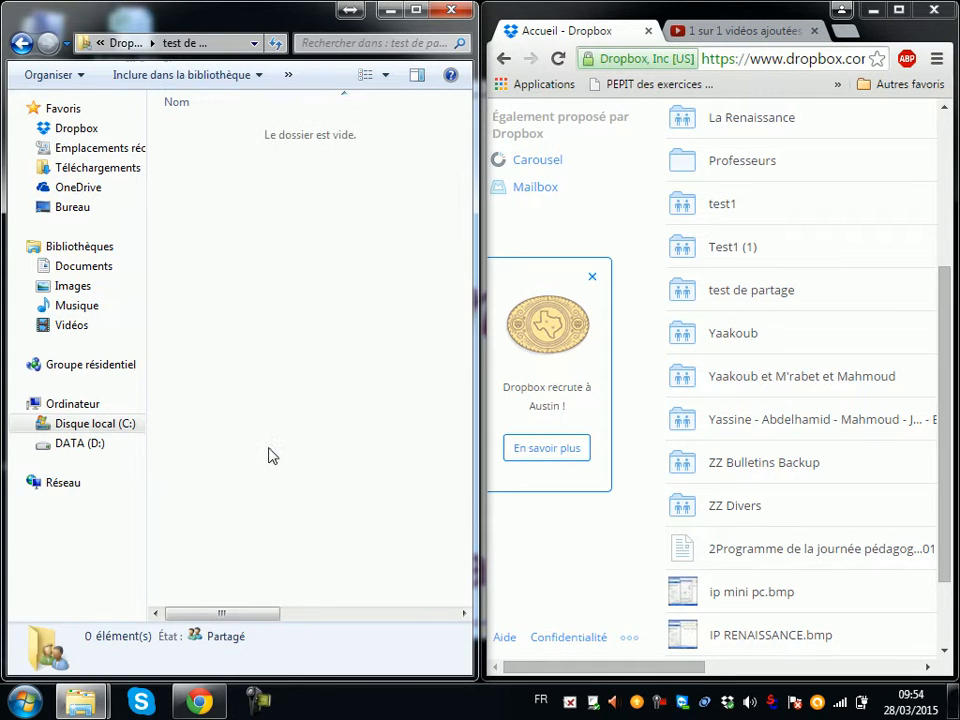
click(740, 292)
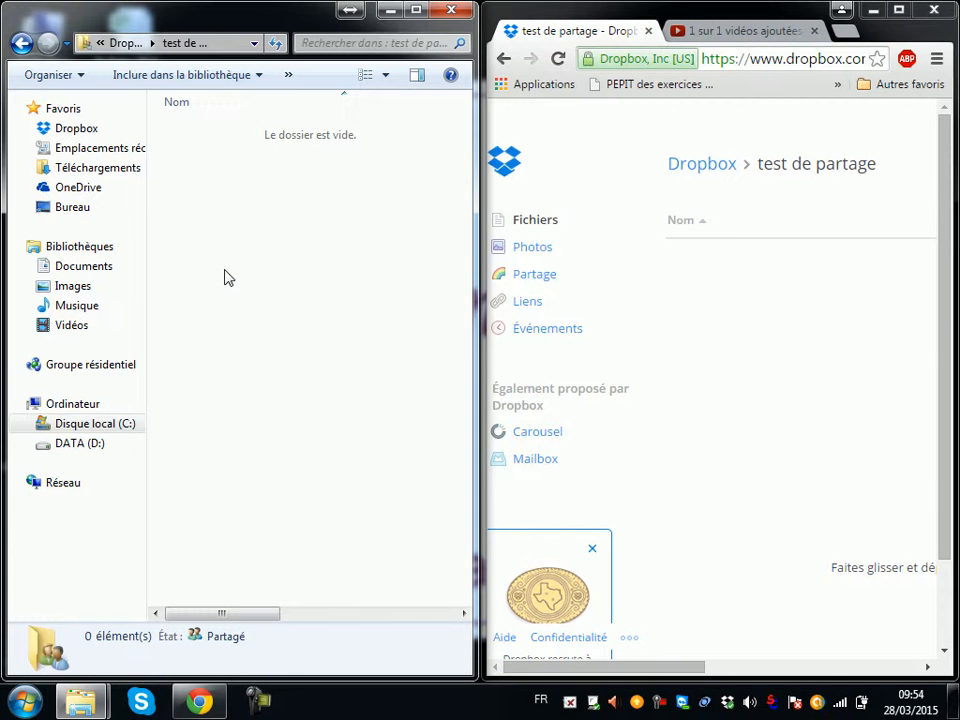
Create a new text document named "test.txt" in the local "test de partage" folder
right_click(225, 277)
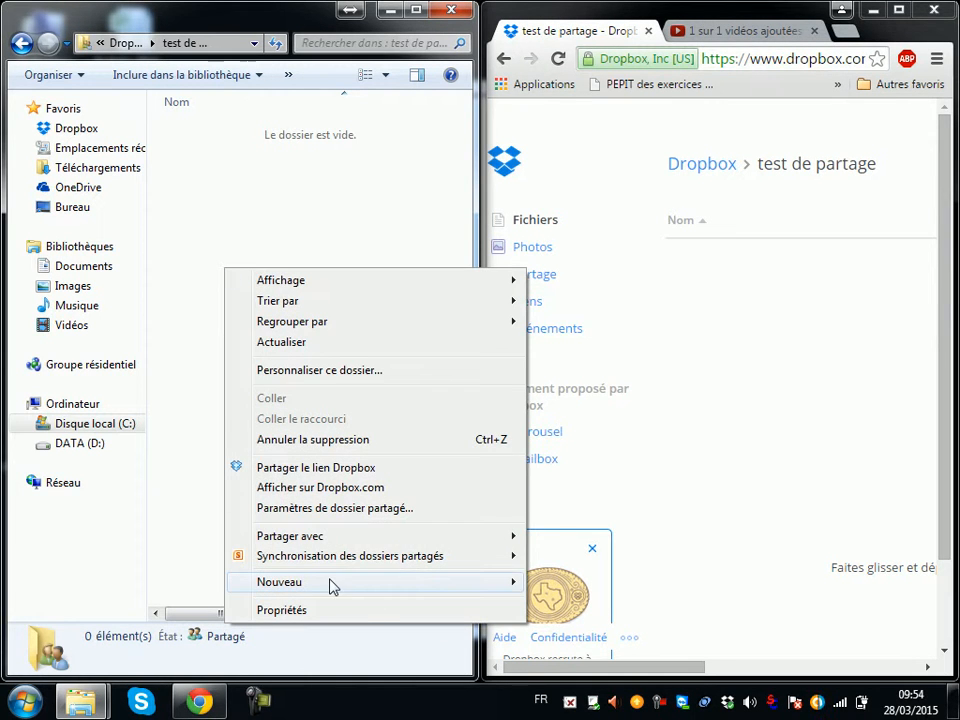
mouse_move(332, 585)
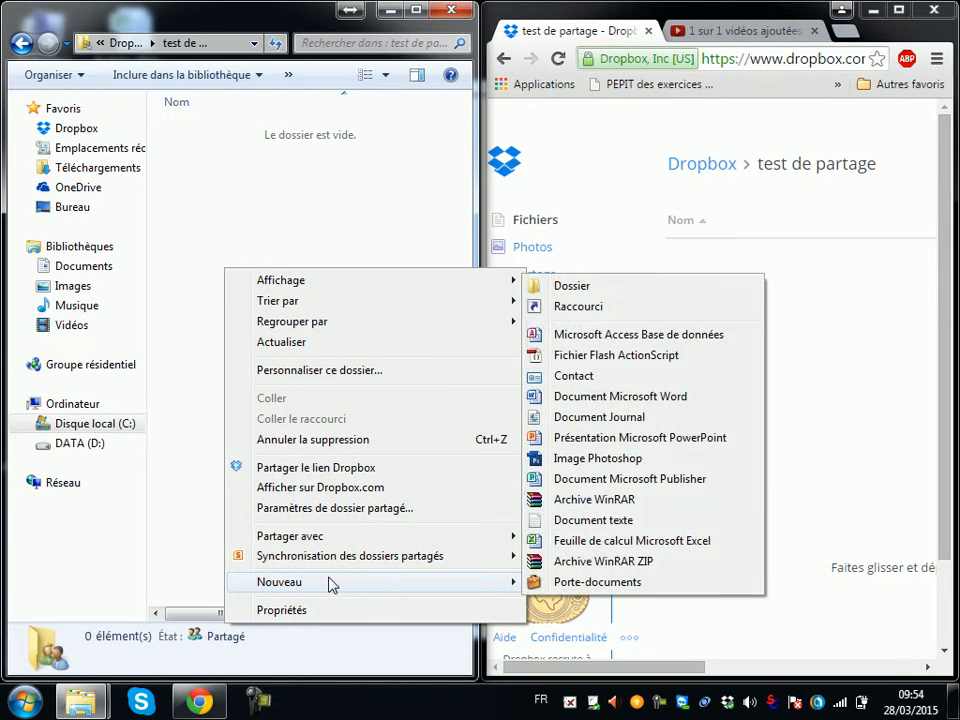
click(612, 522)
text(test)
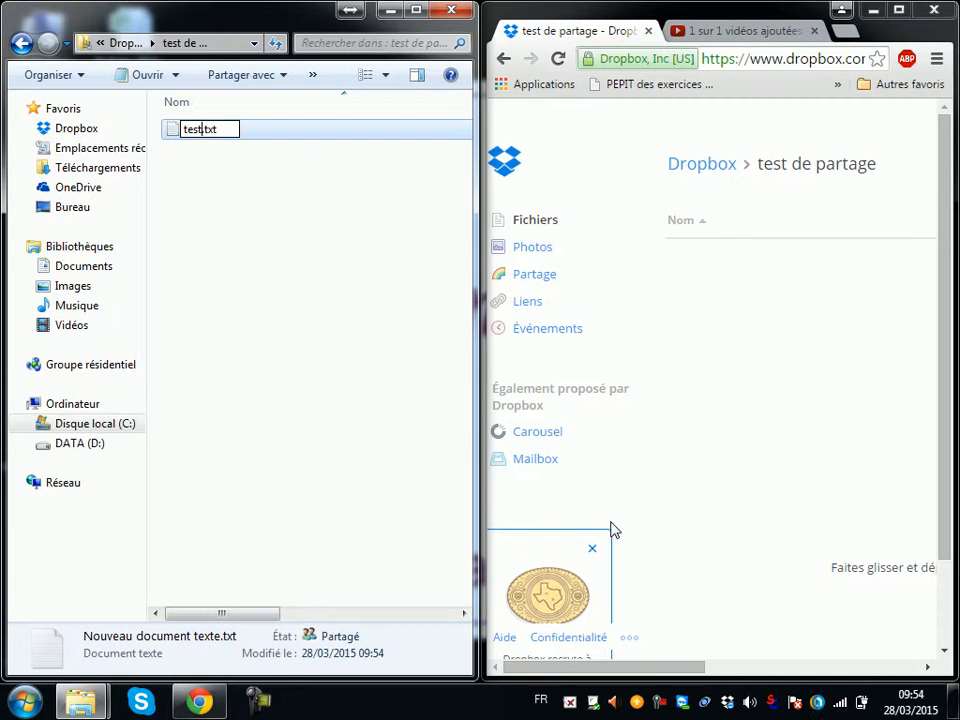
click(270, 350)
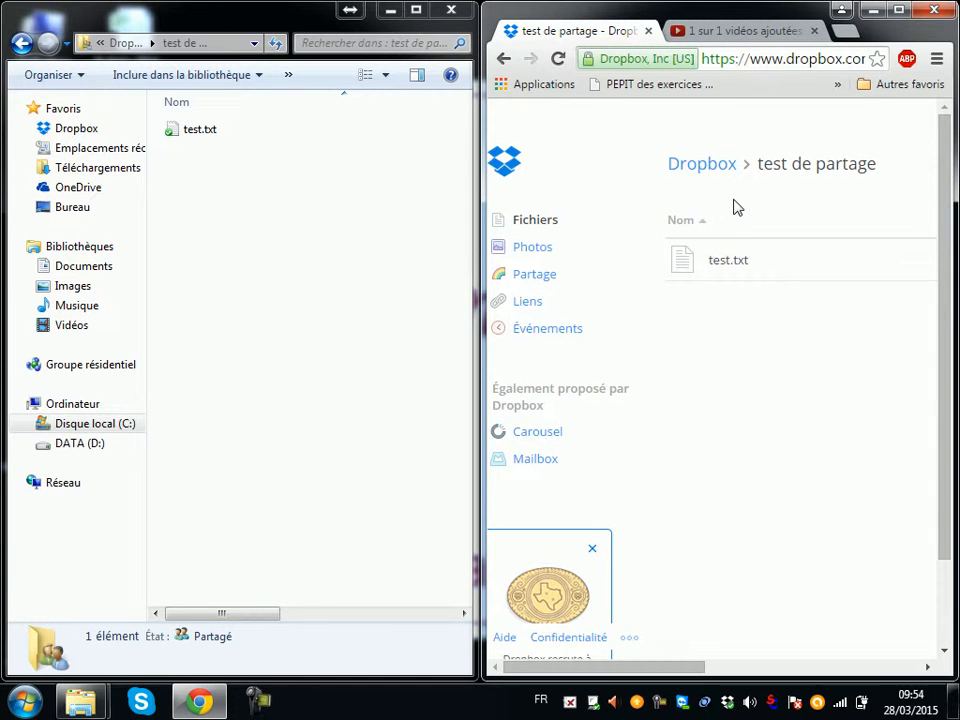
Preview the synced test.txt file on the Dropbox web page twice, closing the preview each time
click(777, 268)
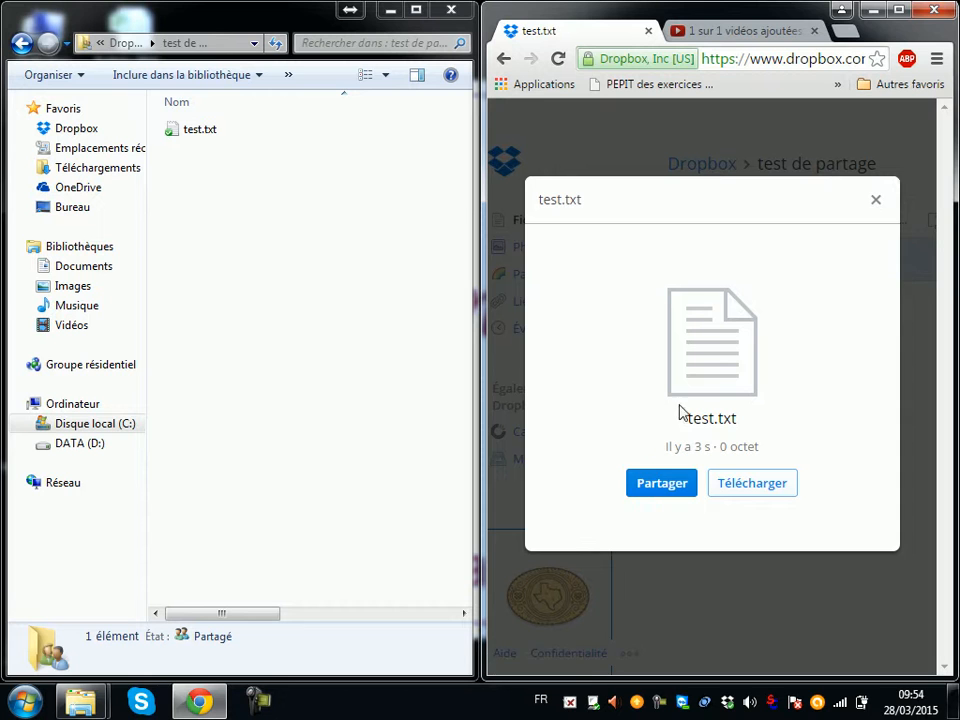
click(877, 200)
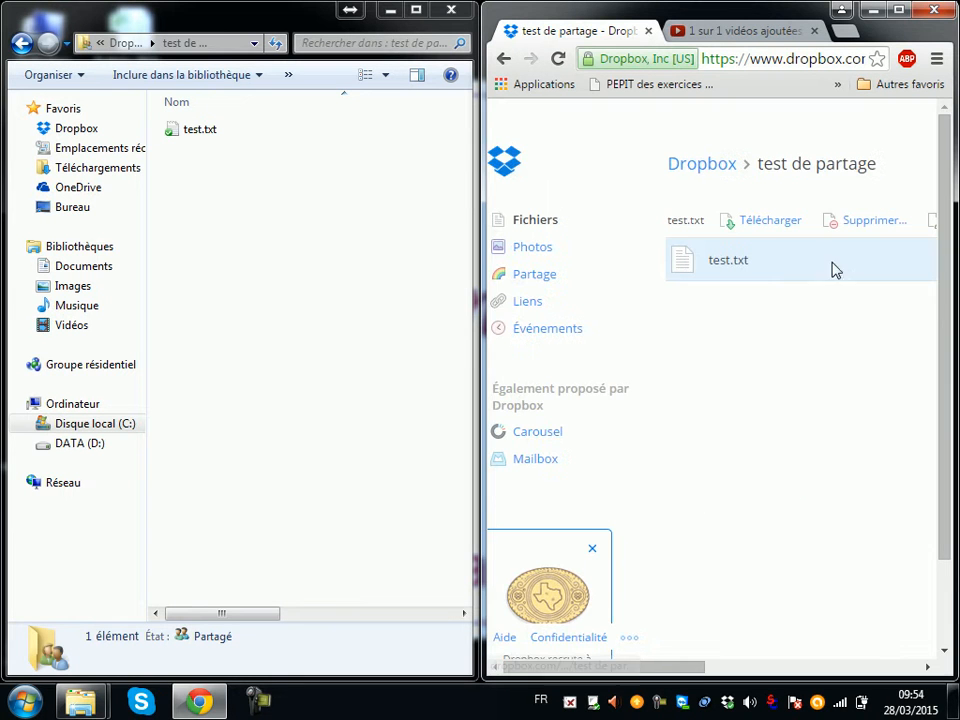
click(691, 266)
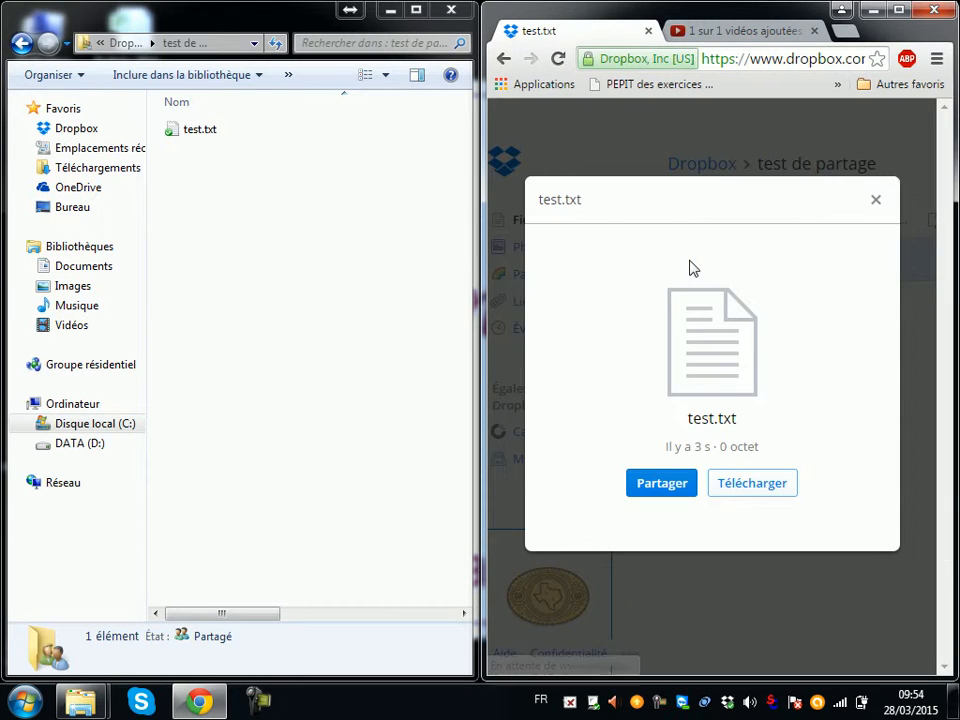
click(878, 204)
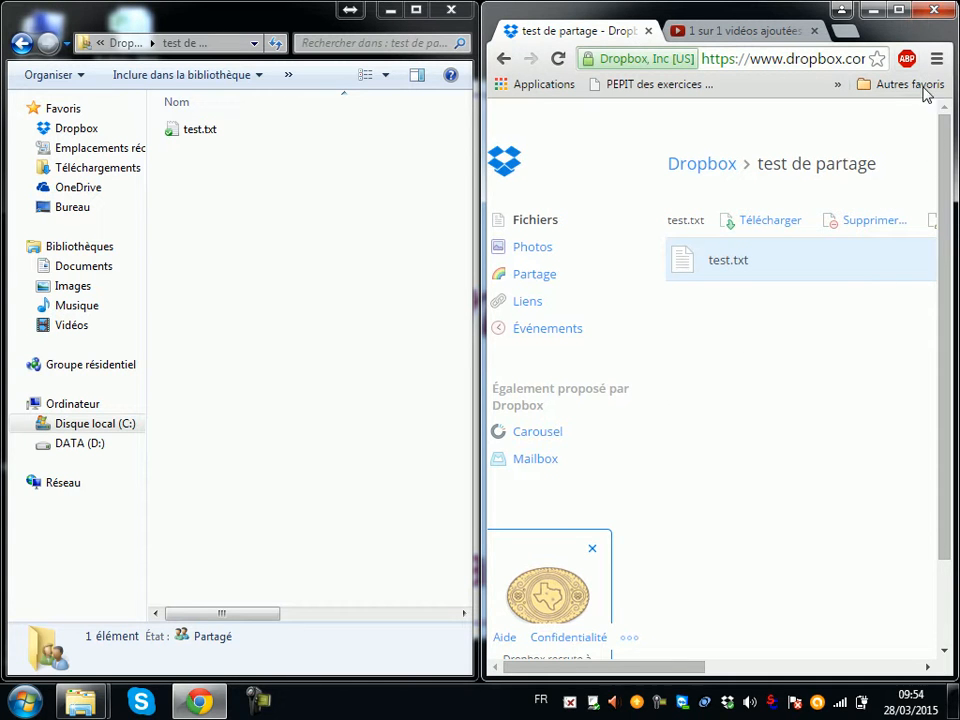
Delete test.txt from the online shared folder and return the local window to the main Dropbox folder
click(873, 232)
click(870, 358)
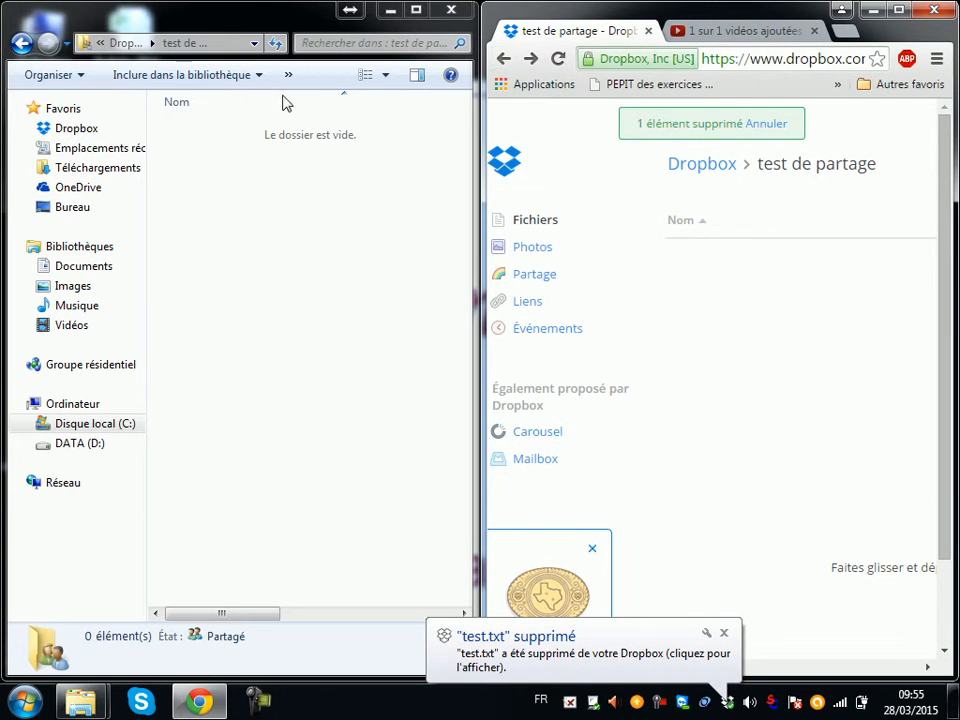
click(22, 44)
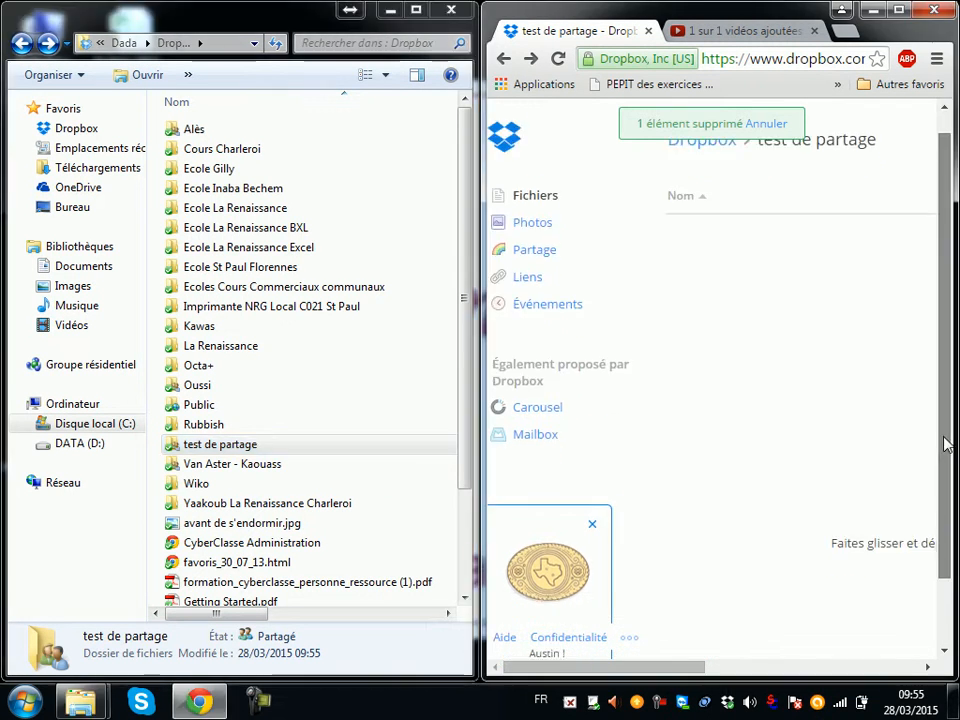
Return to the Dropbox home page online and delete the "test de partage" folder, confirming the deletion
click(507, 168)
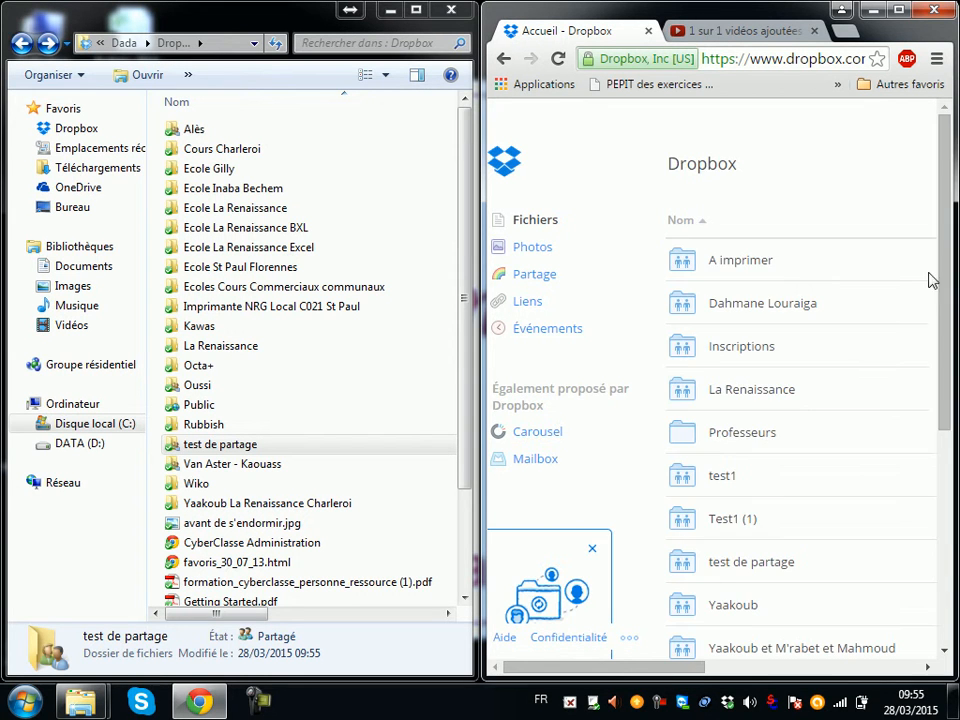
scroll(810, 530, down, 1)
scroll(810, 530, down, 1)
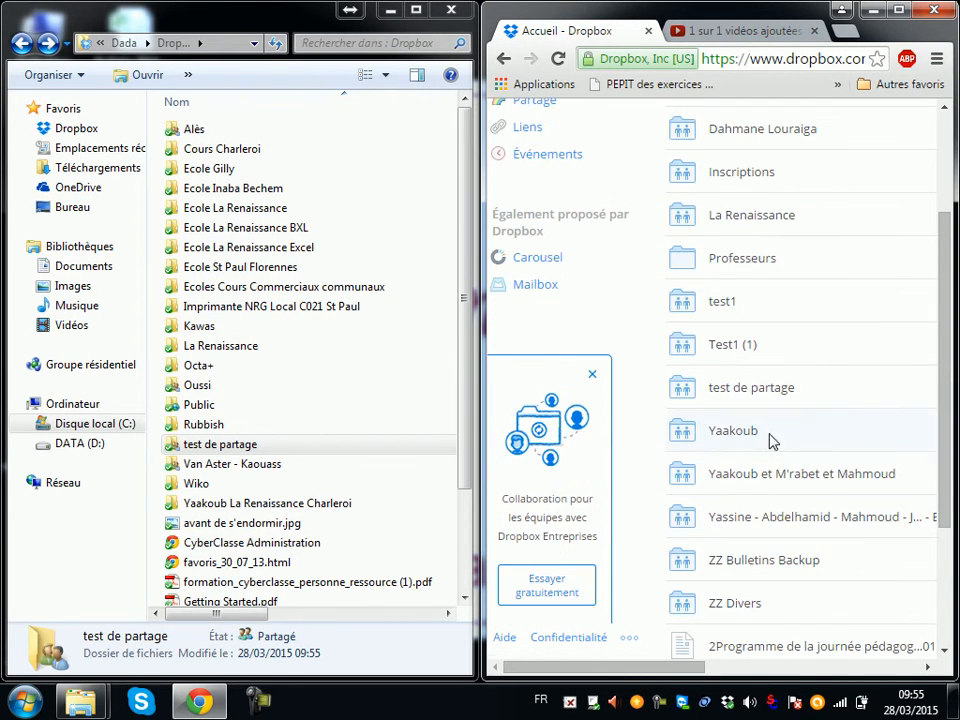
right_click(815, 392)
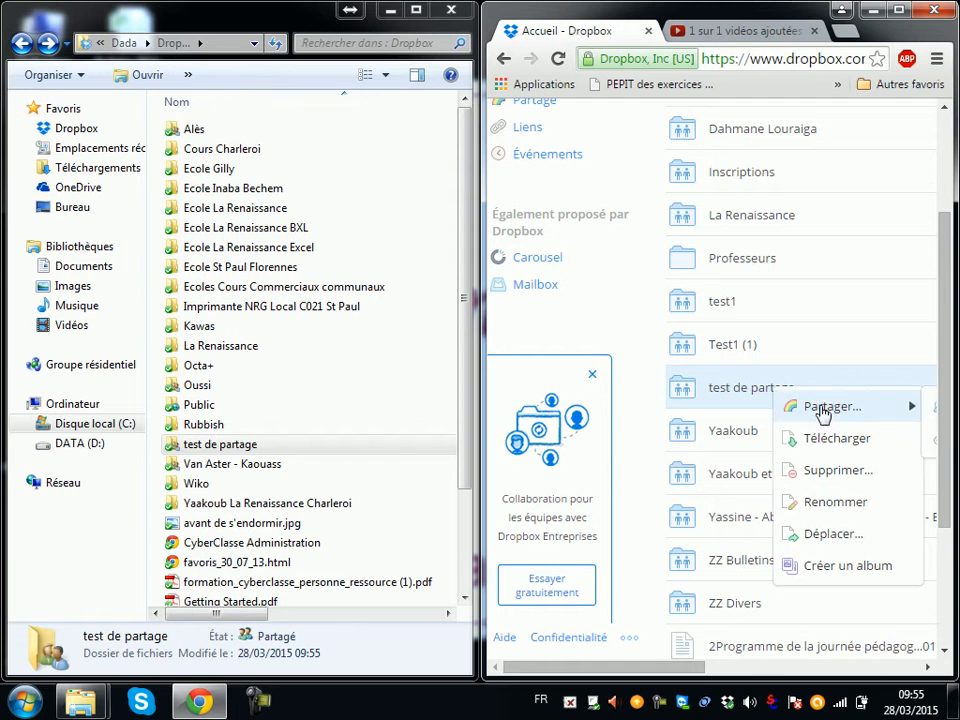
click(834, 472)
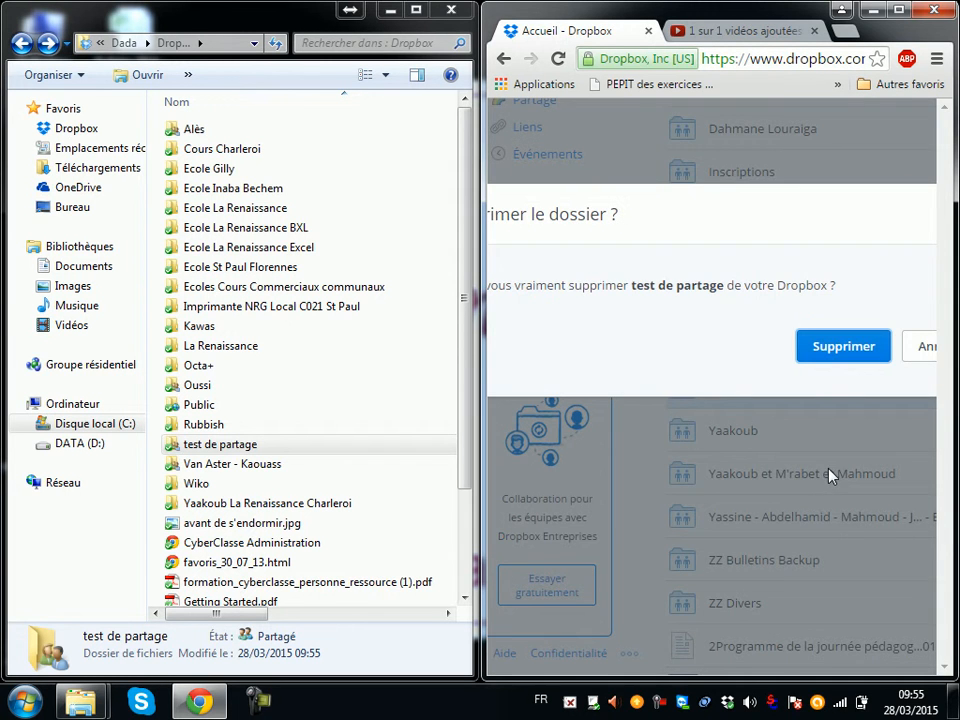
click(823, 346)
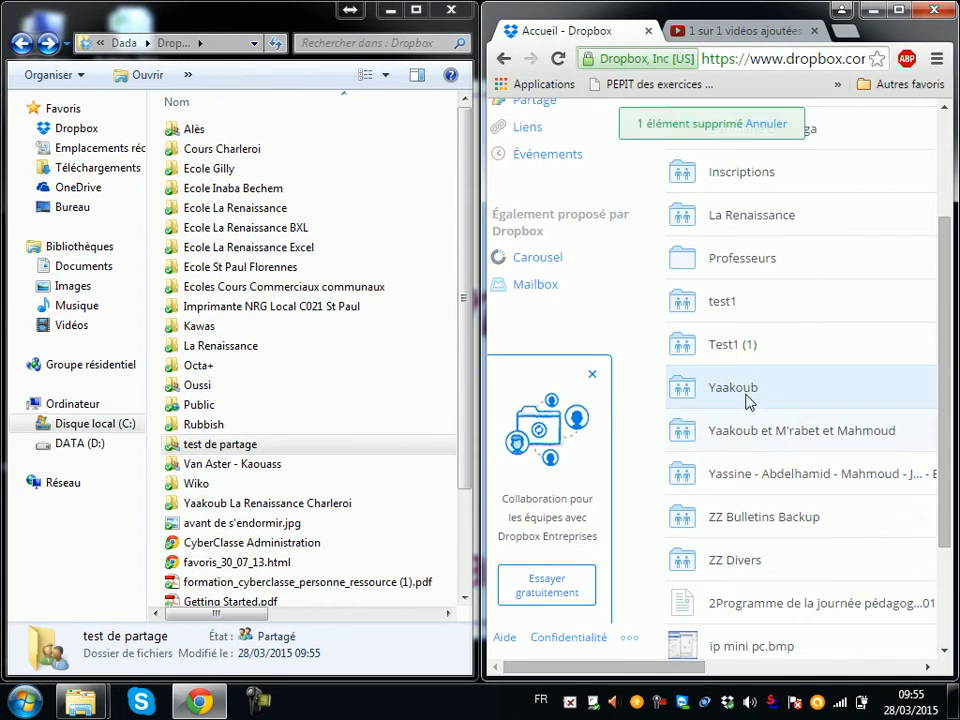
Check the local "test de partage" folder by opening it, returning to the parent Dropbox folder and reopening it
double_click(226, 445)
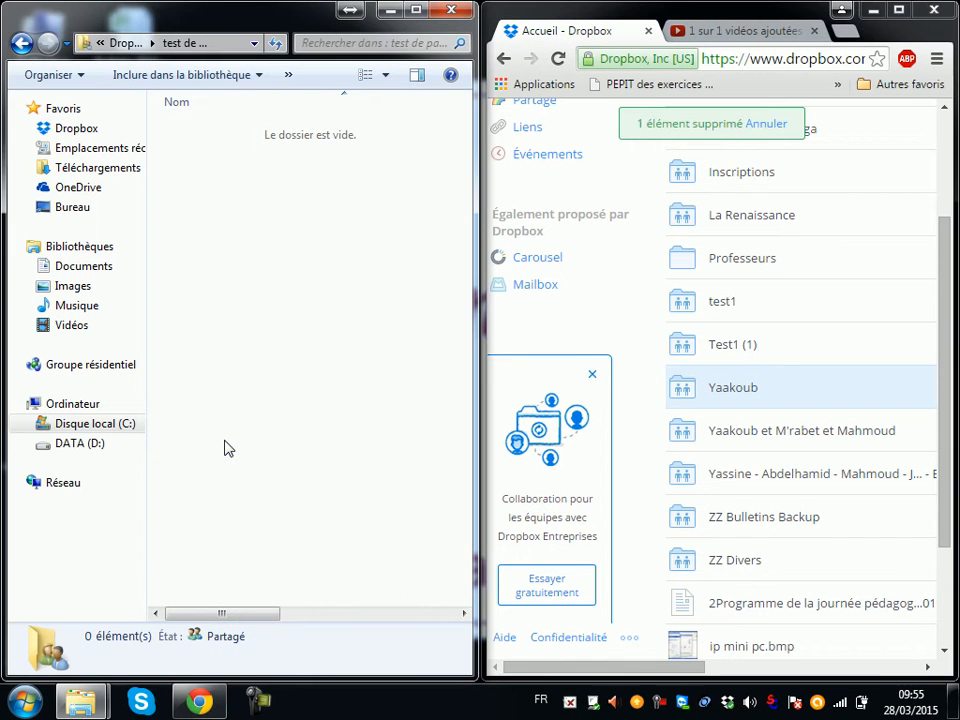
key(BackSpace)
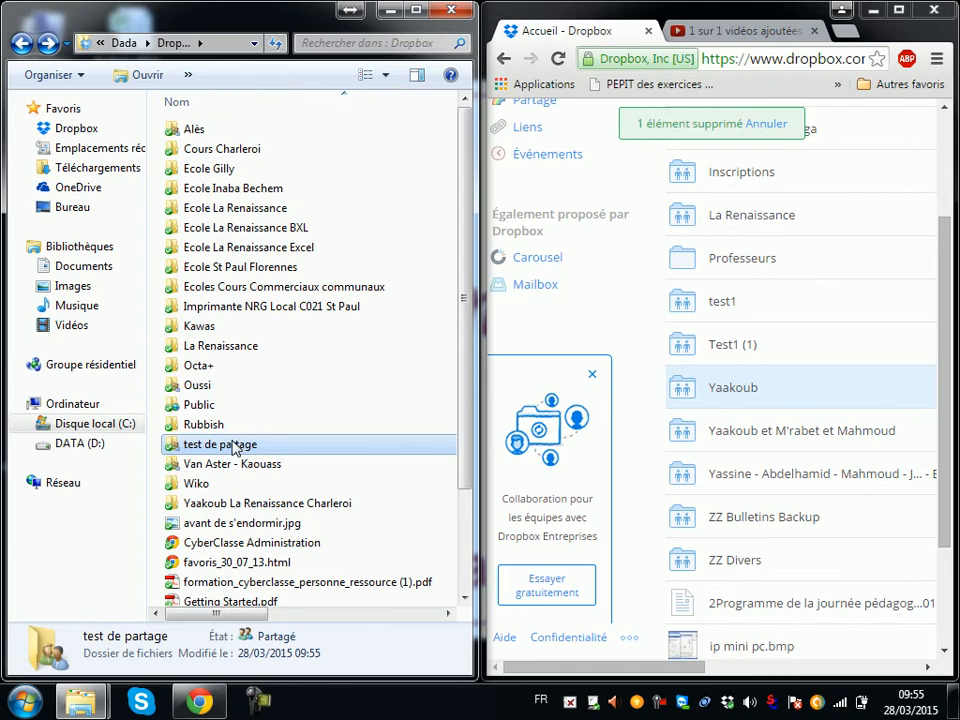
double_click(230, 447)
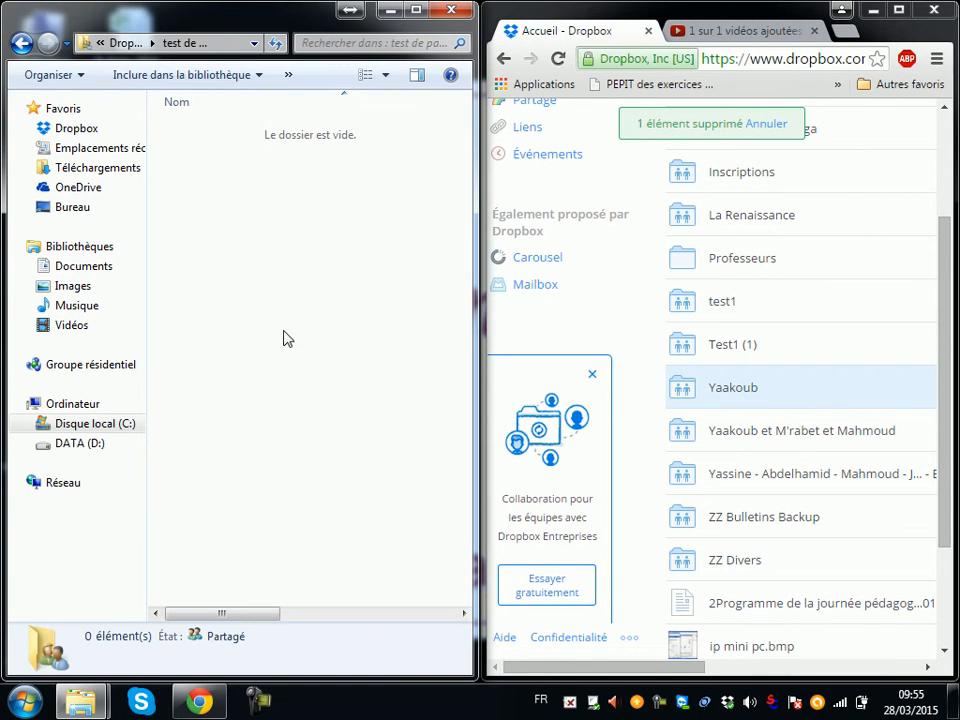